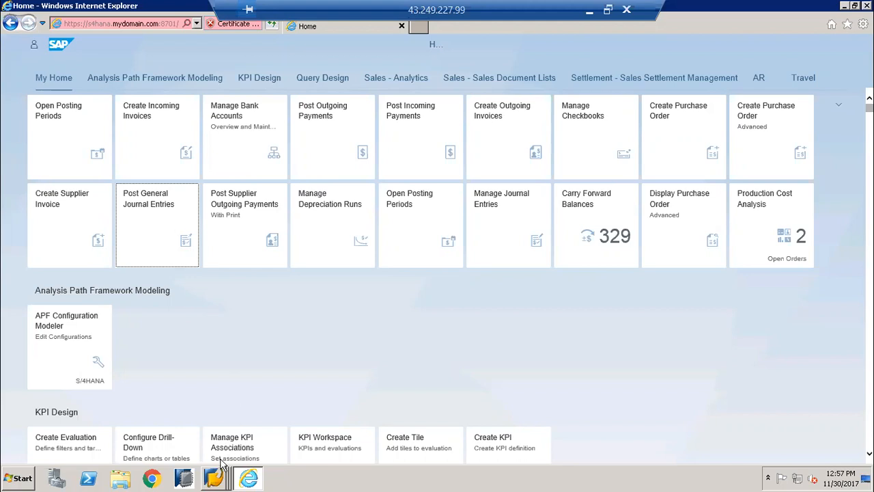
Switch to SAP GUI and view the G/L account document entry screens for company code 2498, without and with ledger group
right_click(216, 480)
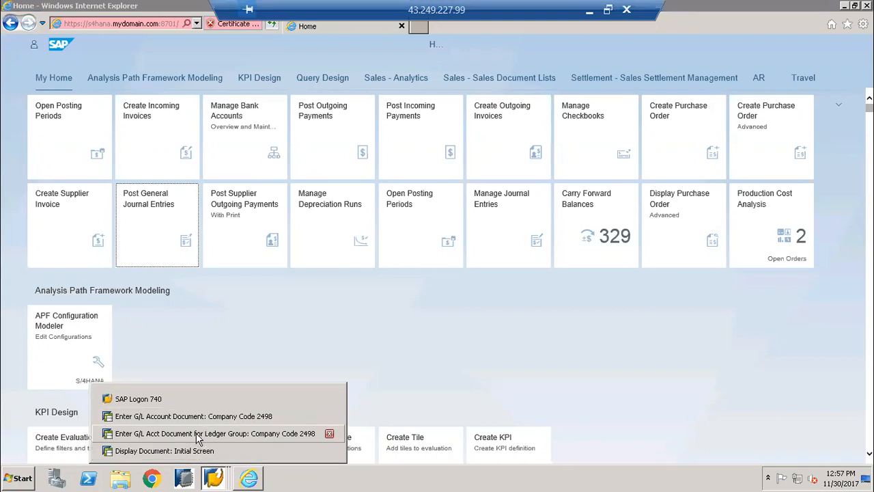
click(198, 419)
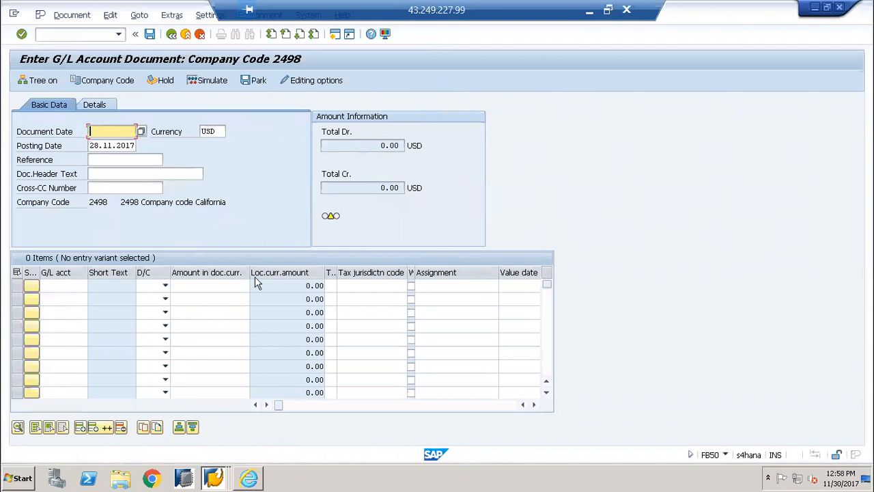
mouse_move(216, 480)
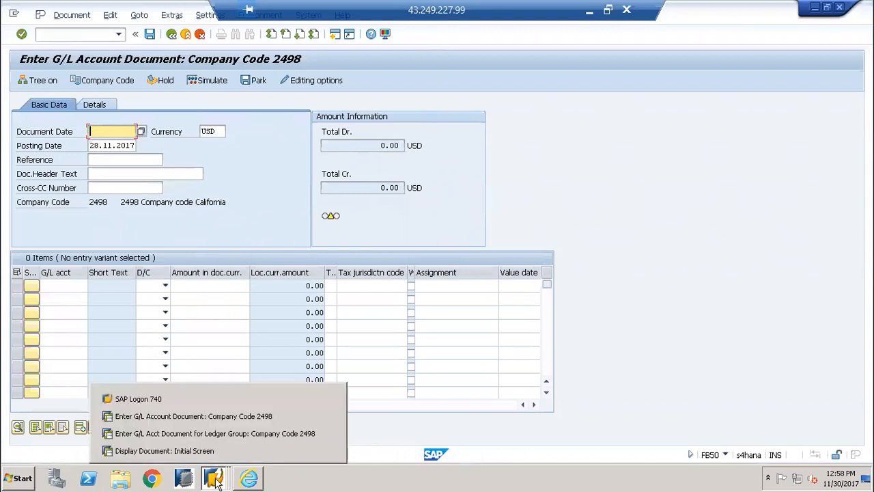
click(221, 435)
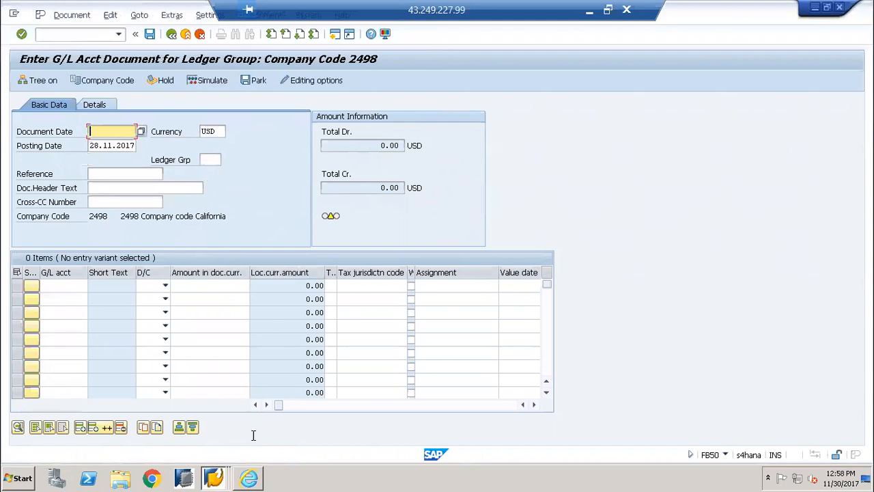
Return to the browser and set the journal entry date to 30.11.2017 in Post General Journal Entries
mouse_move(213, 480)
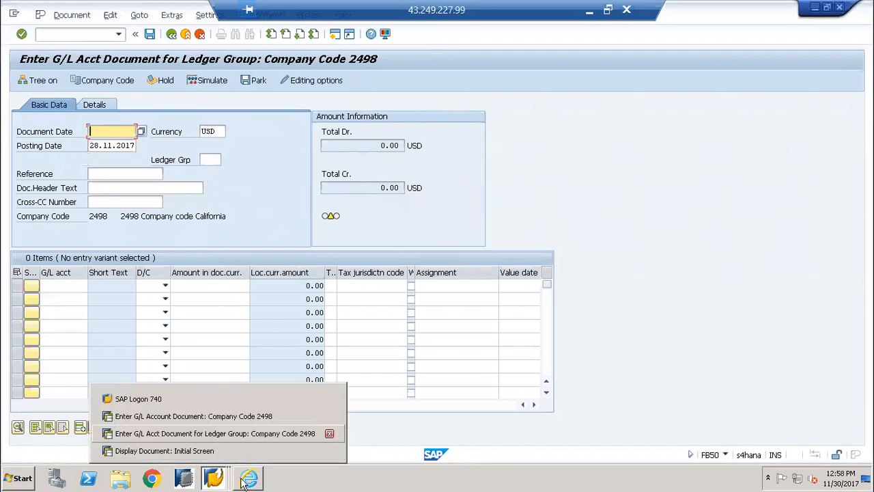
mouse_move(251, 481)
click(247, 450)
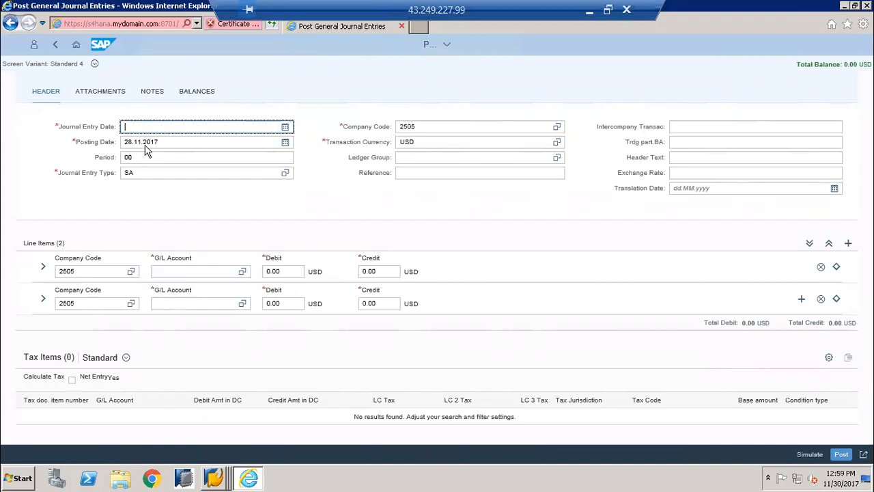
click(285, 128)
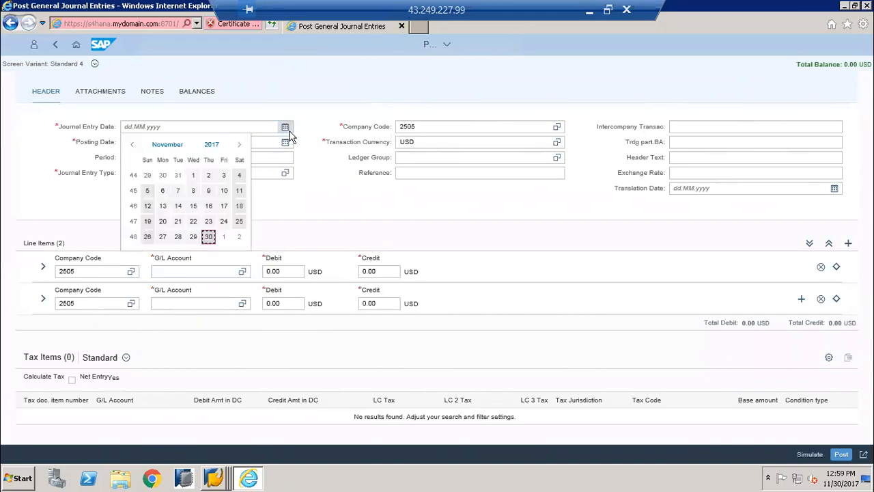
click(208, 237)
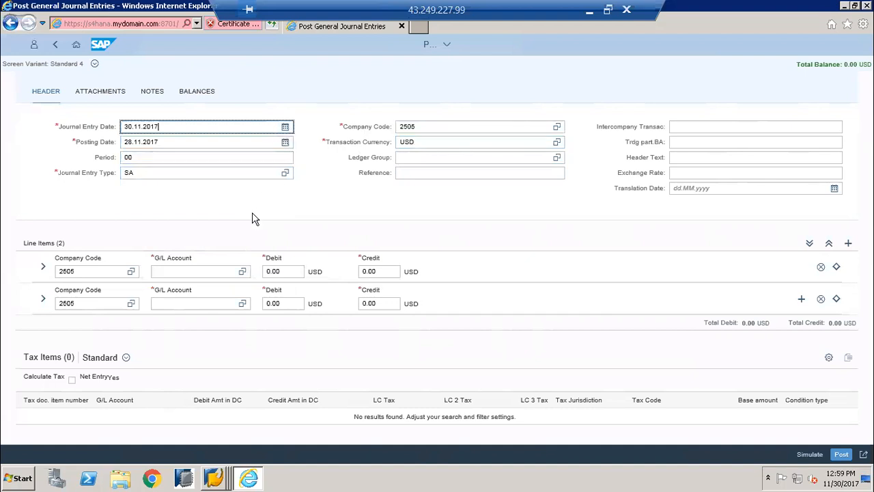
click(284, 127)
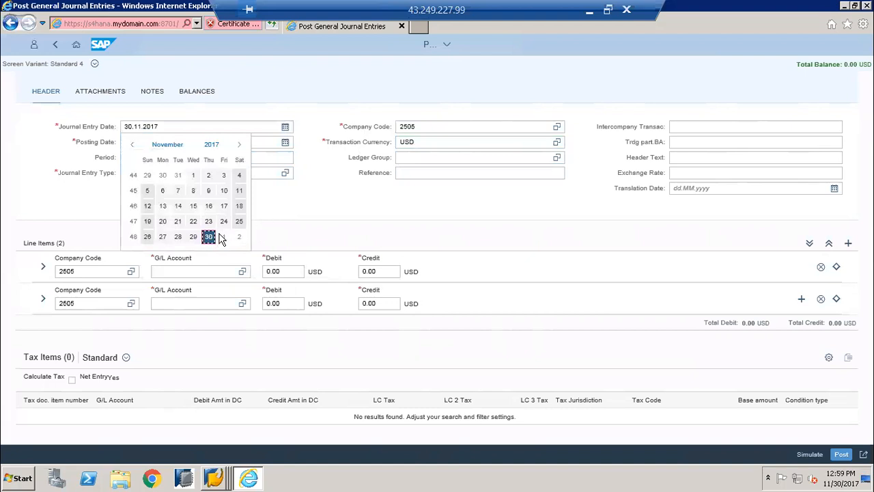
click(208, 237)
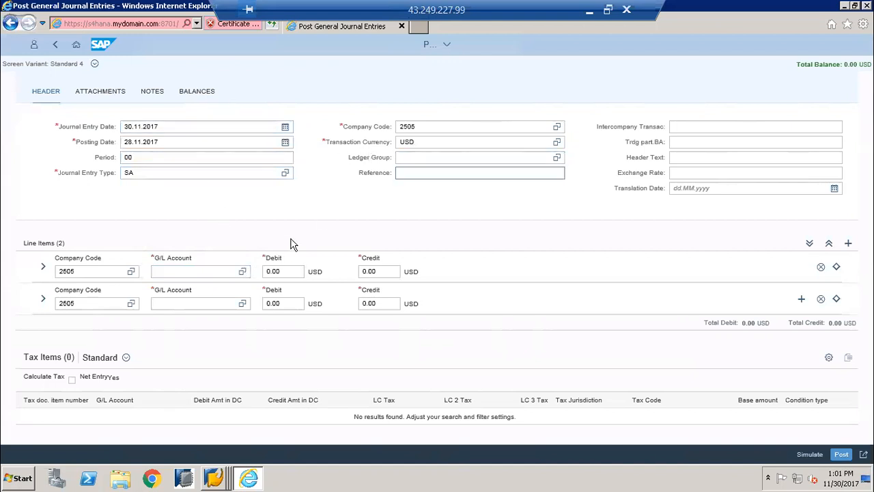
Fill the first line item with G/L account 400000 (Salaries & Wages) and a debit of 1,000.00 USD
click(196, 273)
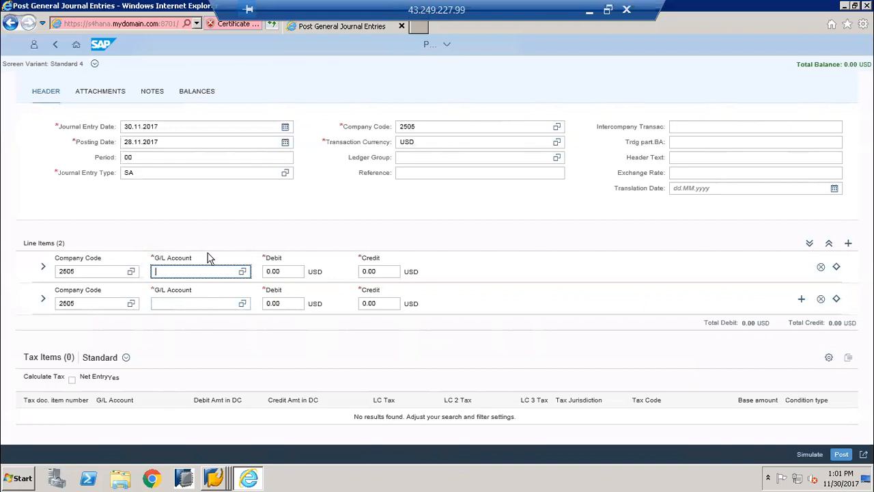
text(40000)
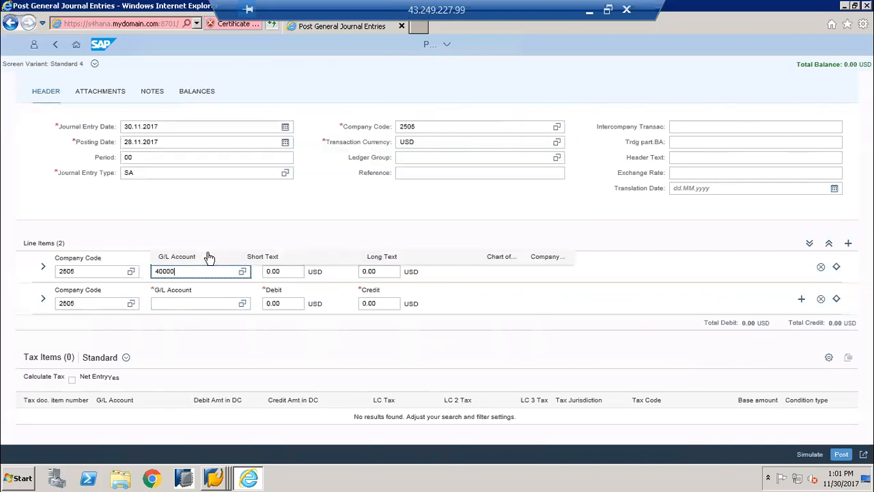
text(0)
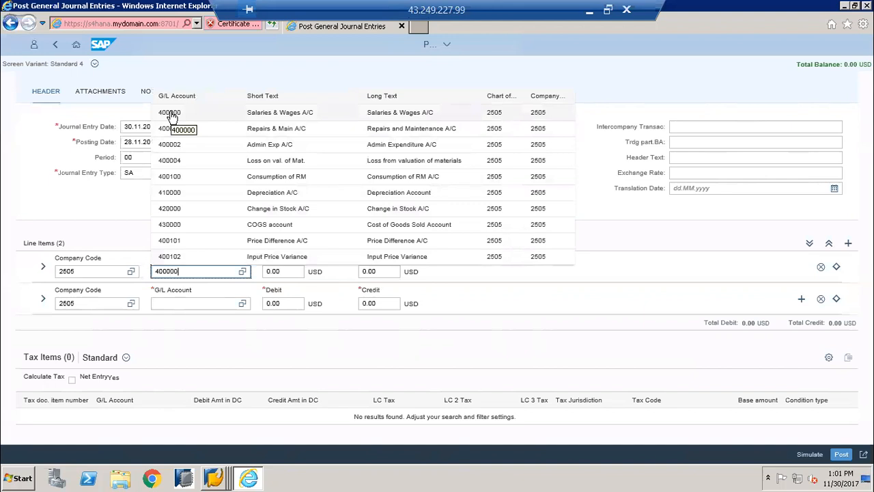
click(172, 116)
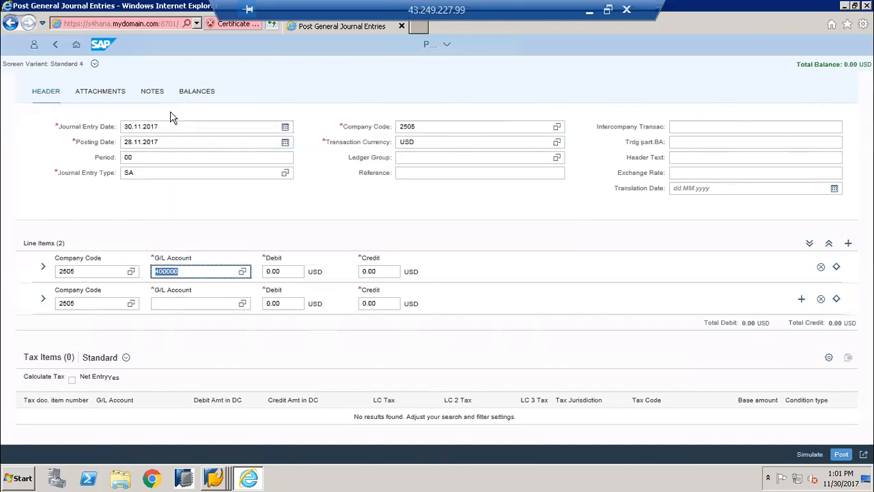
click(266, 272)
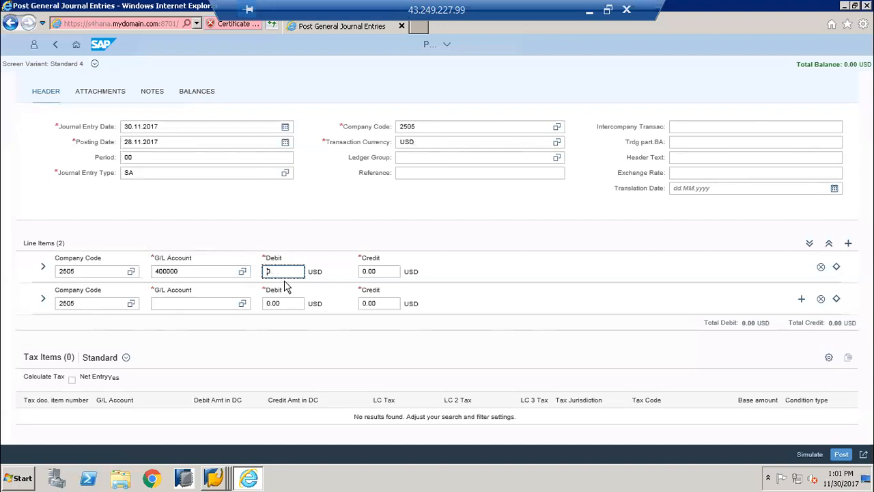
text(1000)
Assign G/L account 220100 (HSBC Current Account) to the second line item
click(190, 301)
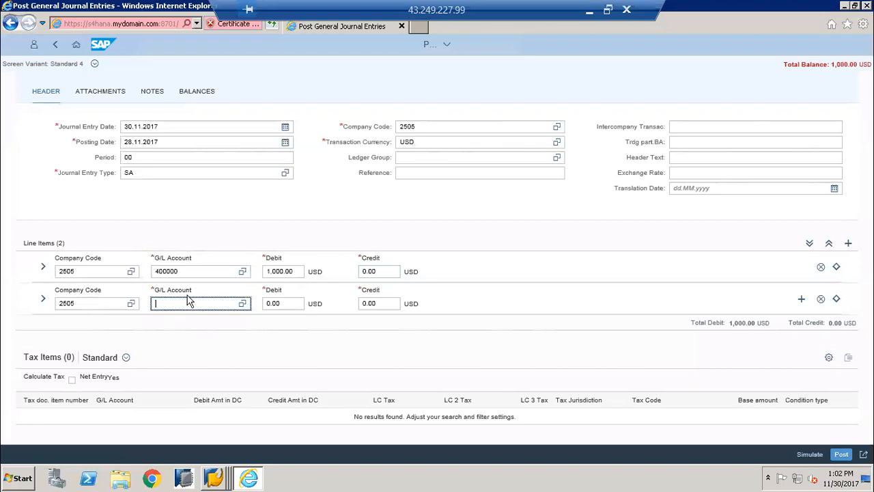
text(220)
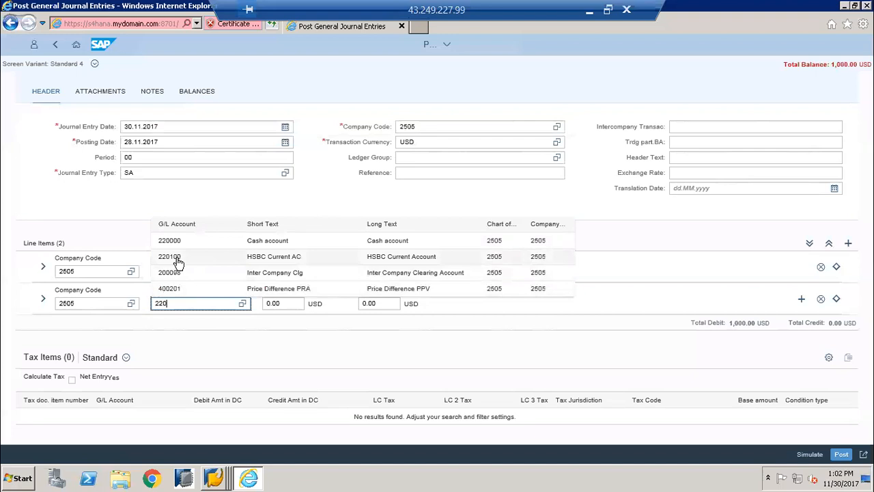
click(178, 263)
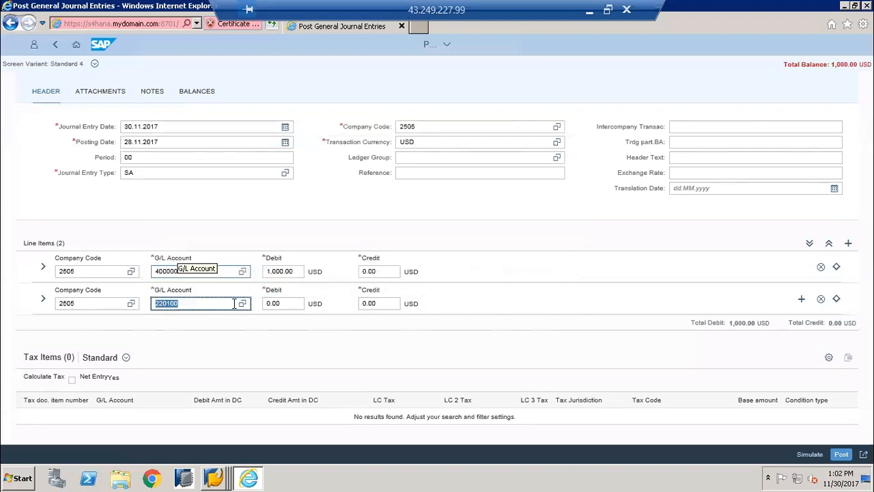
click(187, 302)
key(BackSpace)
key(BackSpace)
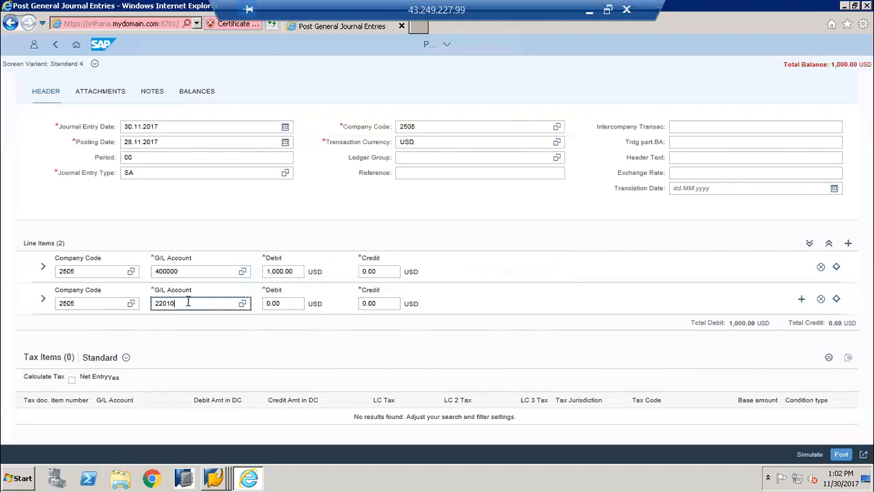
key(BackSpace)
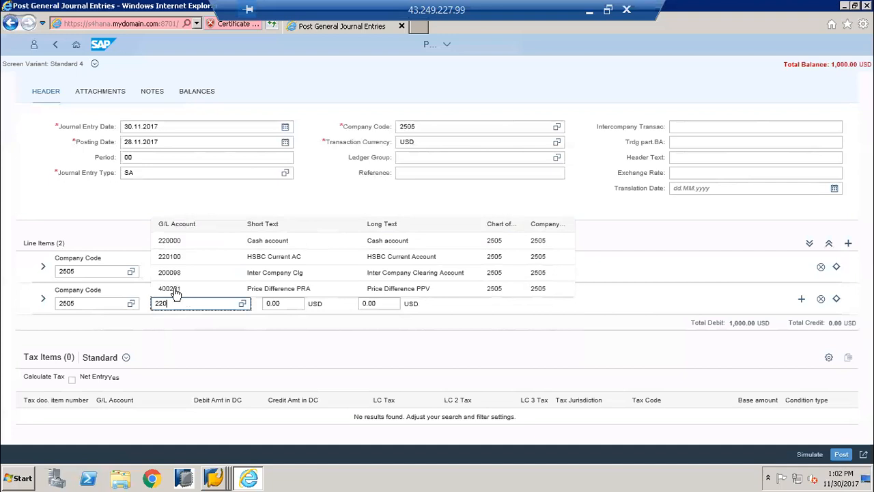
click(173, 262)
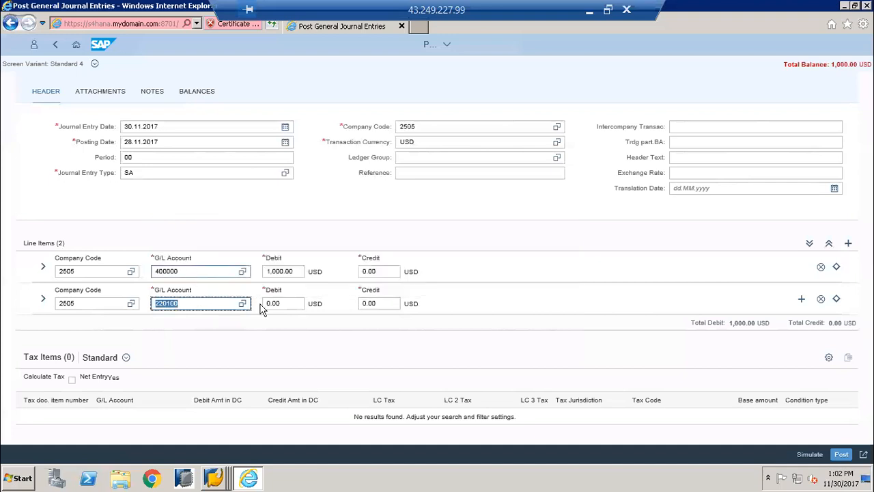
Set the second line item's credit amount to 1,000.00 USD
click(365, 305)
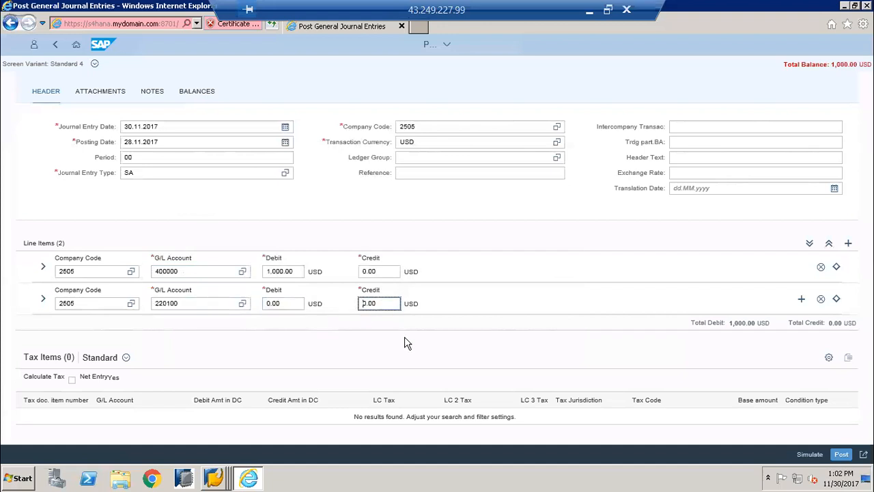
key(Delete)
key(Delete)
key(Delete)
key(Delete)
text(1)
Expand the first line item's details and examine its group currency and hard currency amounts
click(45, 268)
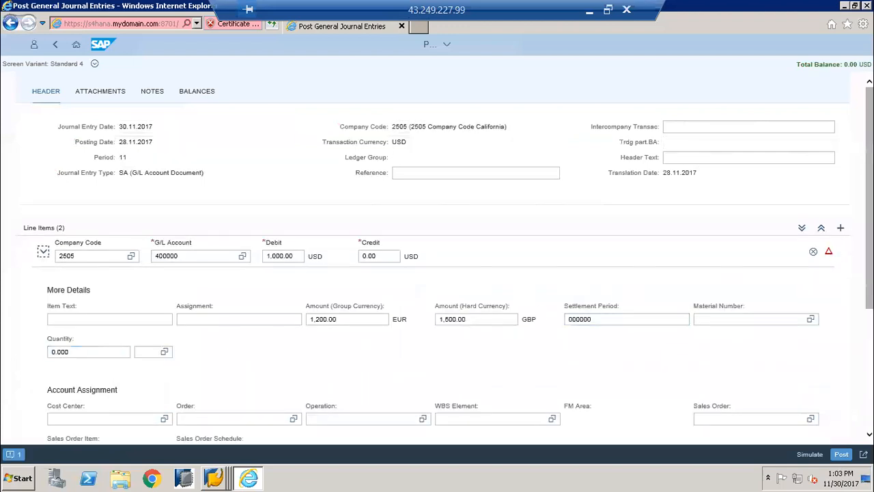
drag(869, 251, 869, 265)
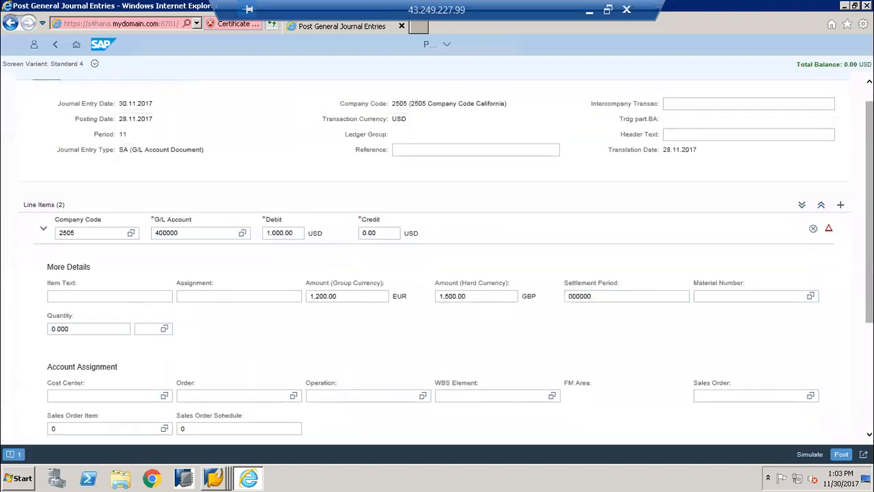
click(350, 297)
click(450, 296)
click(440, 315)
click(369, 295)
click(362, 309)
click(473, 299)
click(526, 312)
Assign cost center 10003 (Procurement) to the salaries line item and collapse its details
click(121, 392)
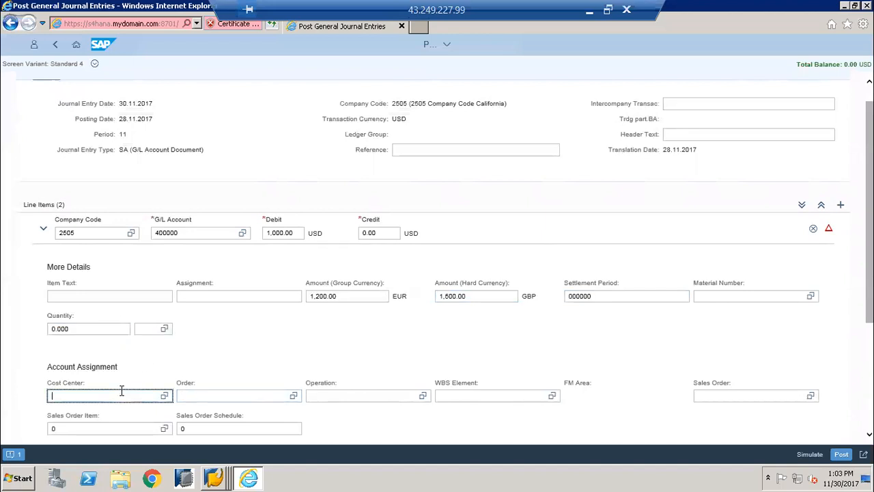
text(100)
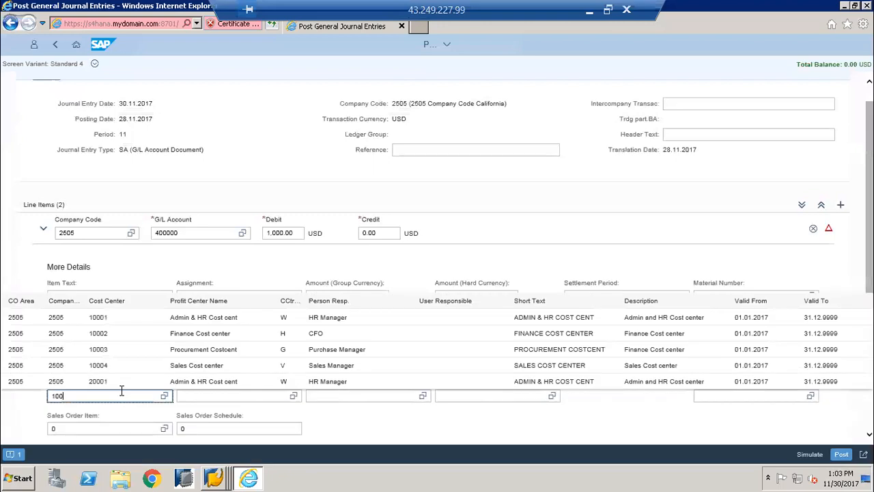
click(100, 354)
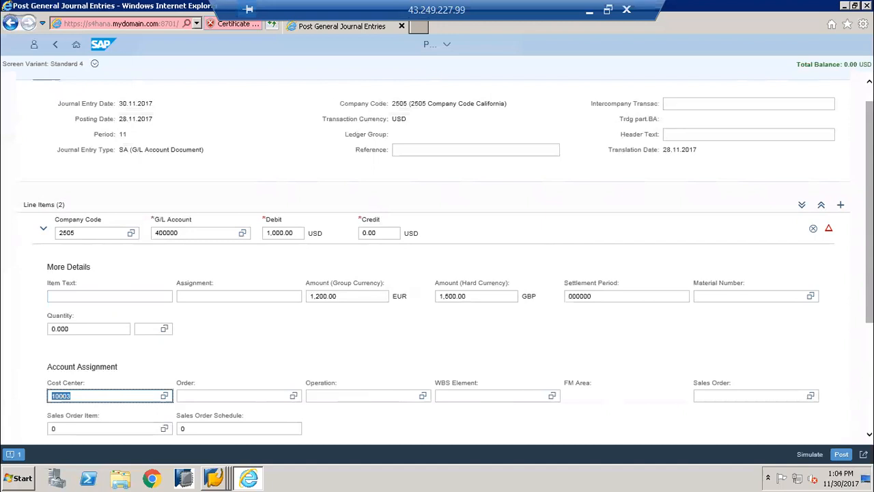
scroll(445, 254, down, 2)
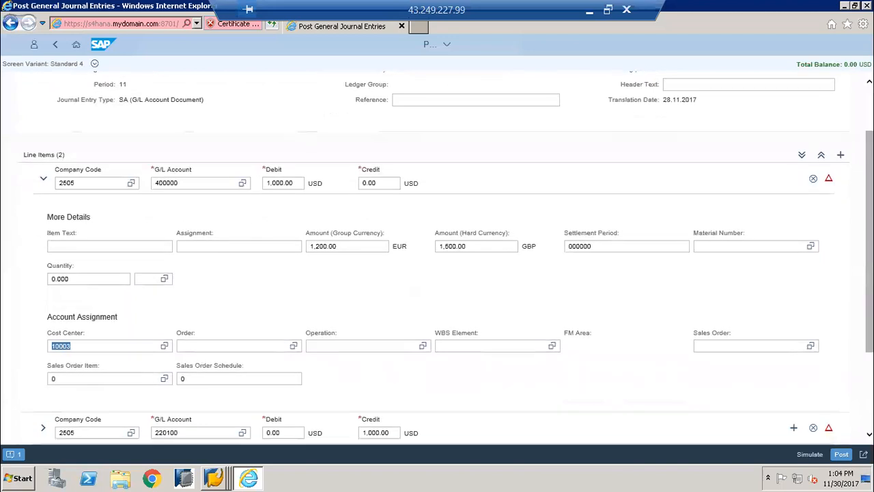
scroll(445, 256, down, 1)
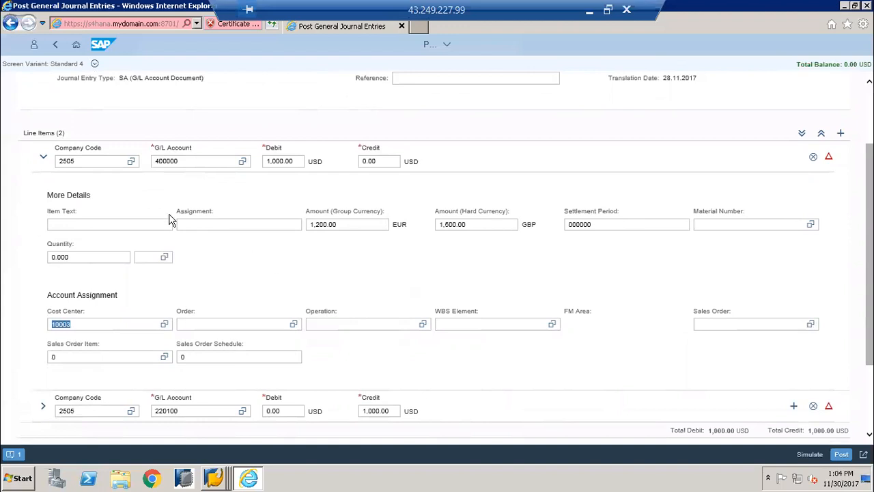
click(44, 158)
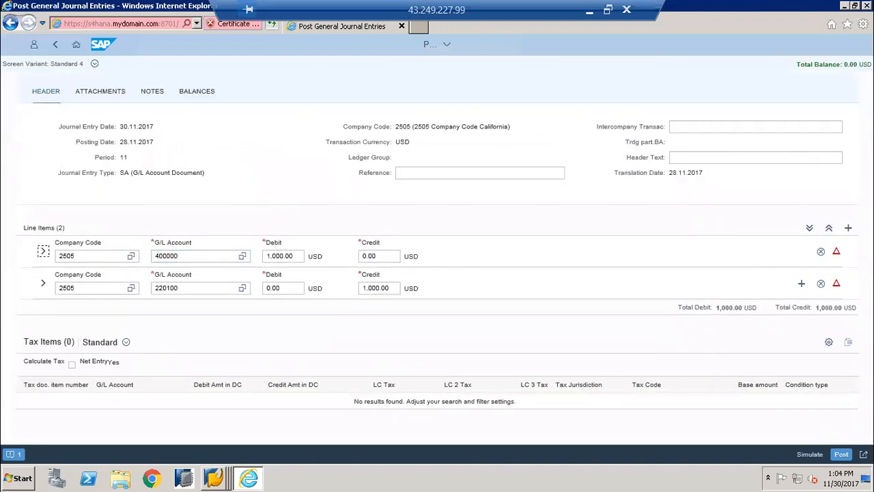
Try to add a file attachment to the journal entry and switch to its notes
click(103, 92)
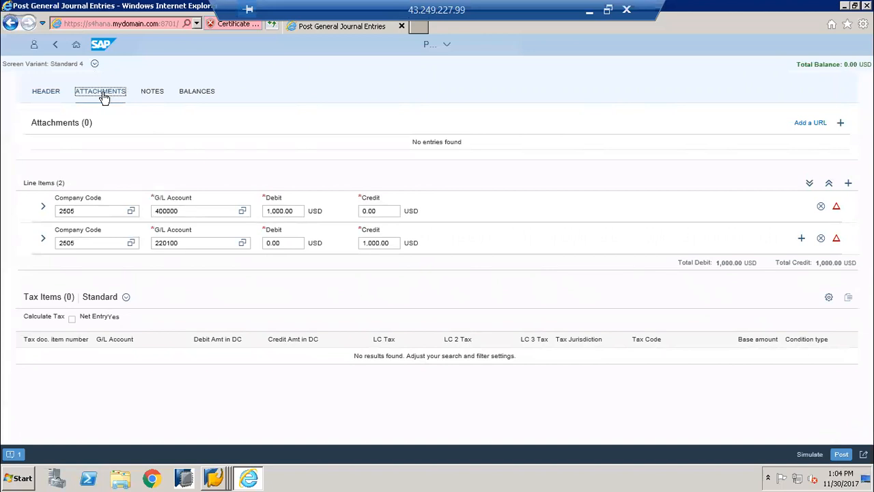
click(842, 127)
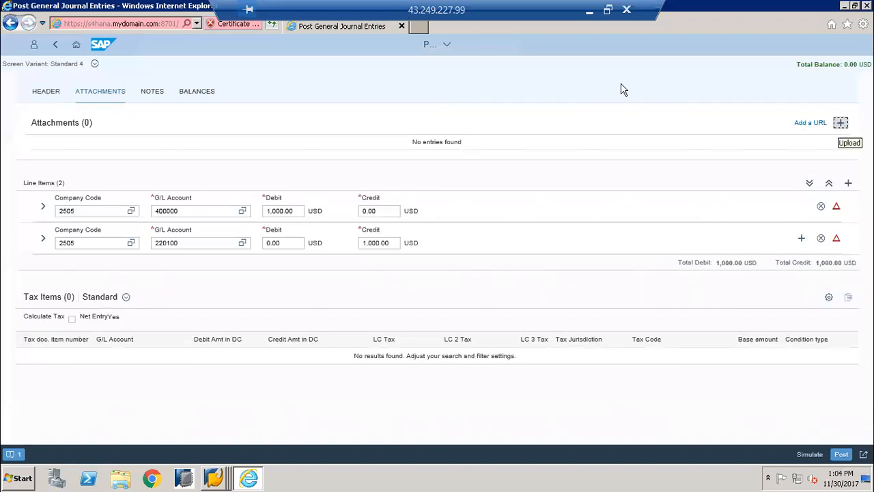
click(153, 94)
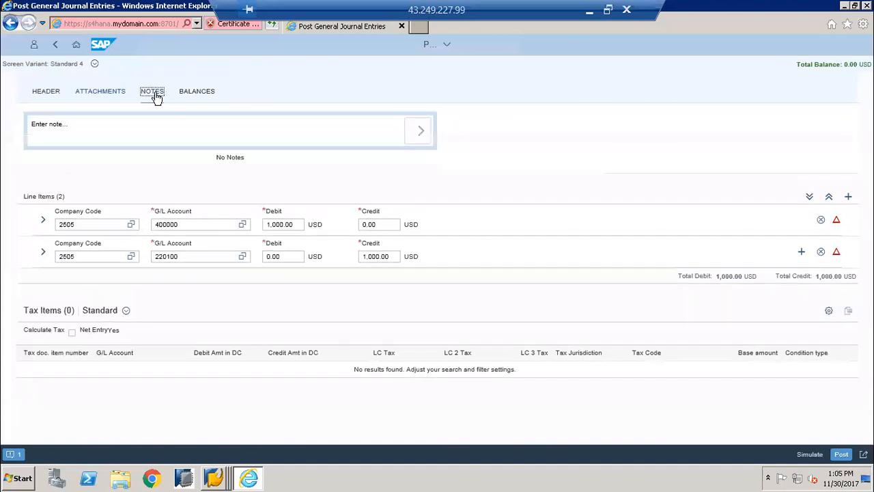
click(73, 127)
text(test document)
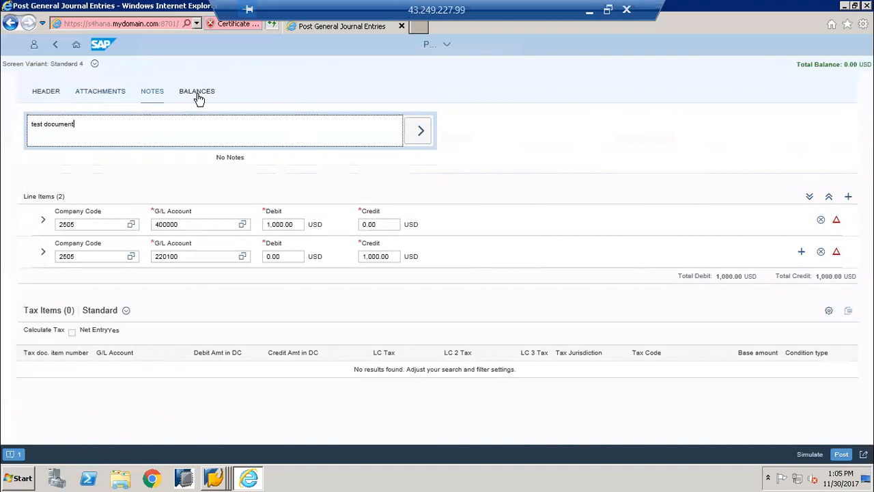
key(BackSpace)
key(BackSpace)
key(BackSpace)
key(BackSpace)
key(BackSpace)
key(BackSpace)
key(BackSpace)
key(BackSpace)
key(BackSpace)
key(BackSpace)
key(BackSpace)
key(BackSpace)
key(BackSpace)
Add the note "Salaries for warehouse people for the month of November 2017" to the journal entry
text(Salaries for warehpuse people for the month of November 2017)
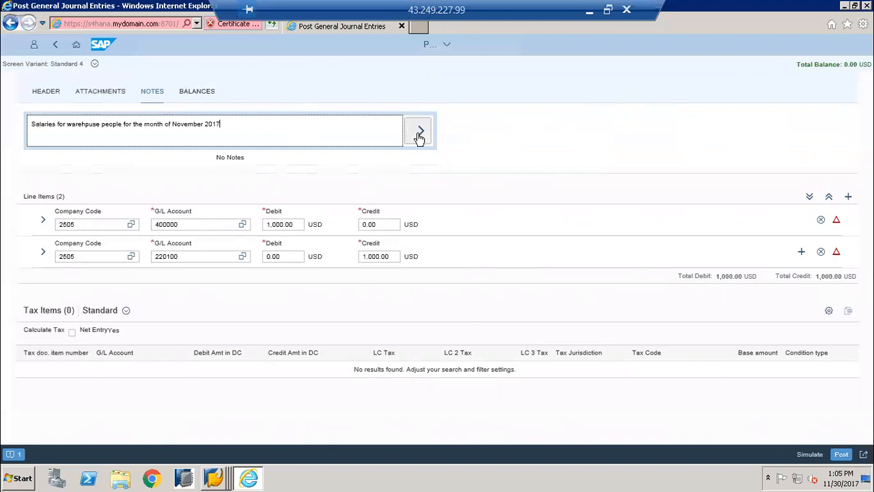
key(BackSpace)
key(Left)
key(Left)
key(Left)
key(Left)
key(Left)
key(Left)
key(Left)
key(Left)
key(Left)
key(Left)
key(Left)
key(Left)
key(Left)
key(Left)
key(Left)
key(Left)
key(Left)
key(Left)
key(Left)
key(Left)
key(Delete)
text(o)
click(422, 132)
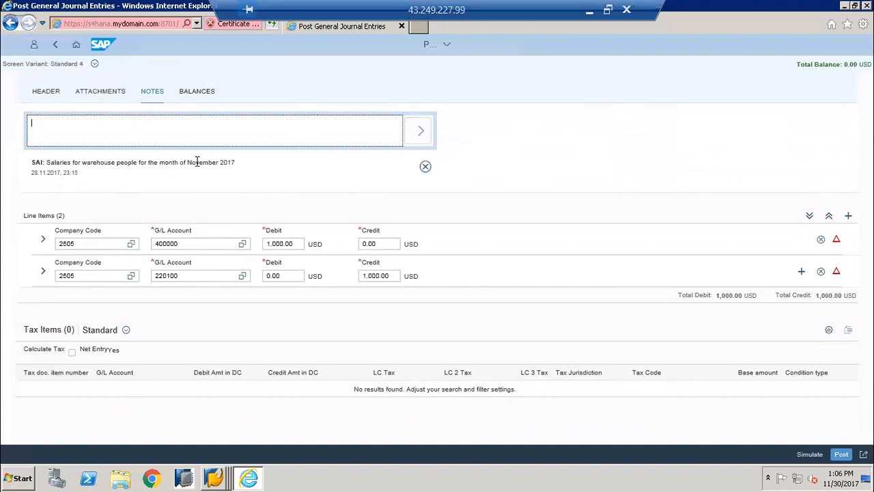
Display the journal entry's debit and credit balances for each currency type
click(205, 93)
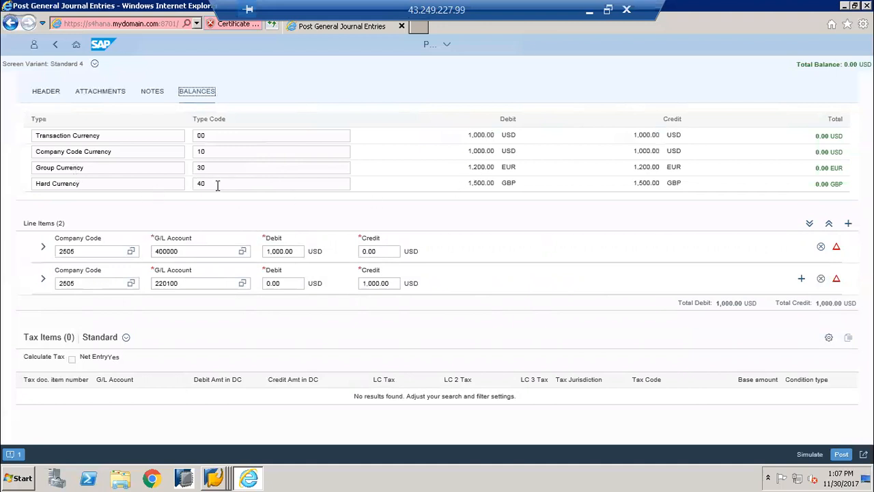
Return to the journal entry's header data and try to simulate the posting
click(268, 186)
click(37, 92)
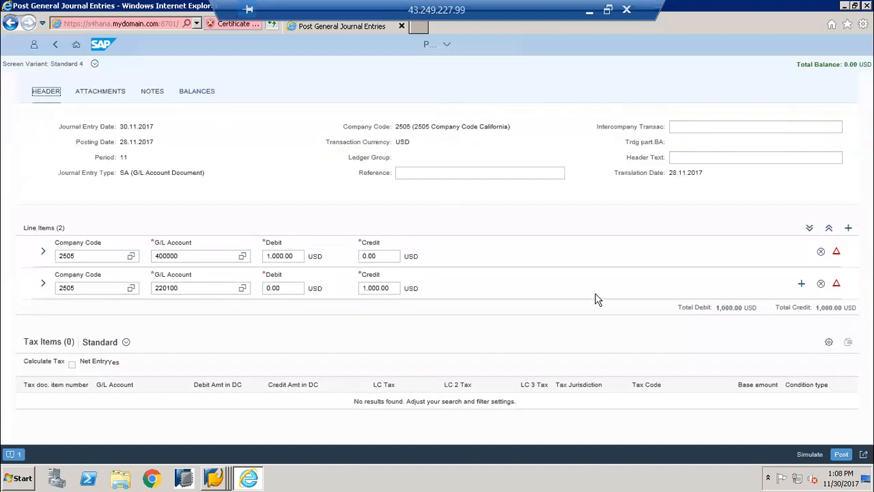
click(808, 455)
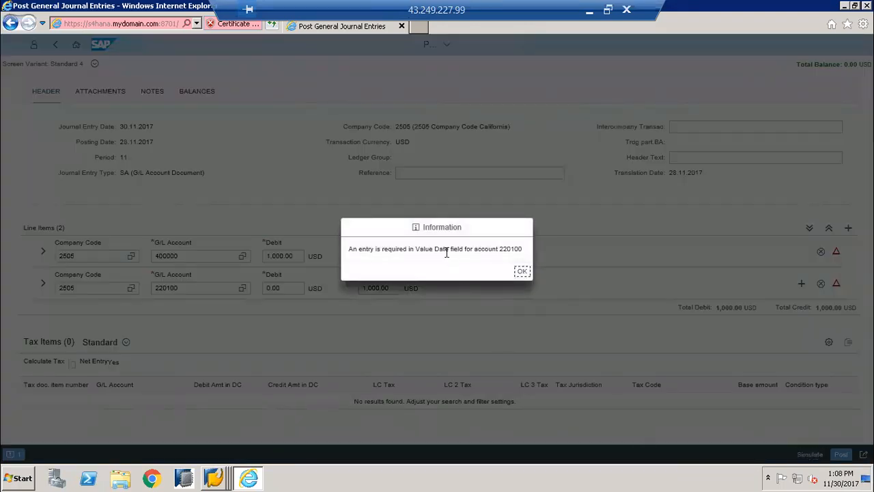
click(522, 274)
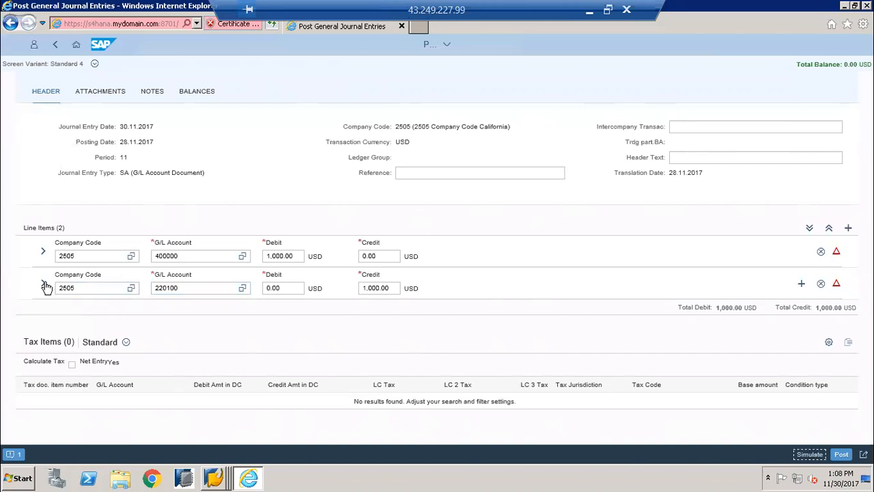
Set the value date of the 220100 bank line item to 30.11.2017 and simulate the journal entry
click(44, 285)
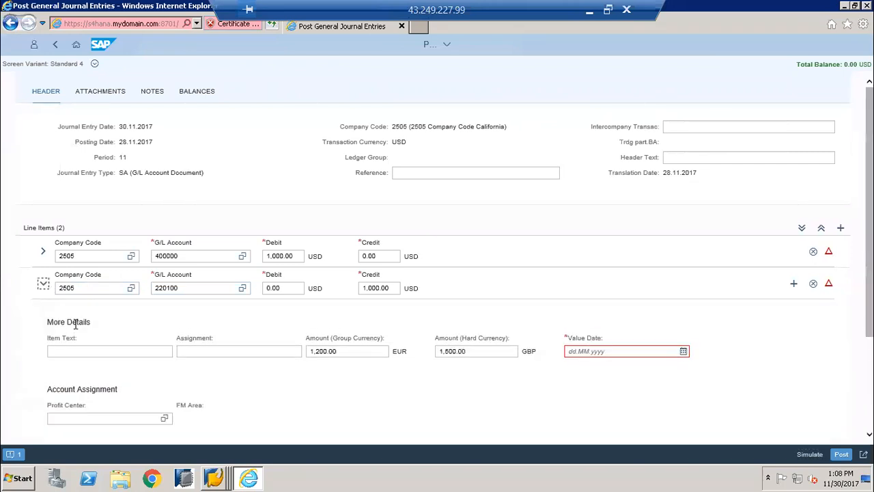
click(570, 351)
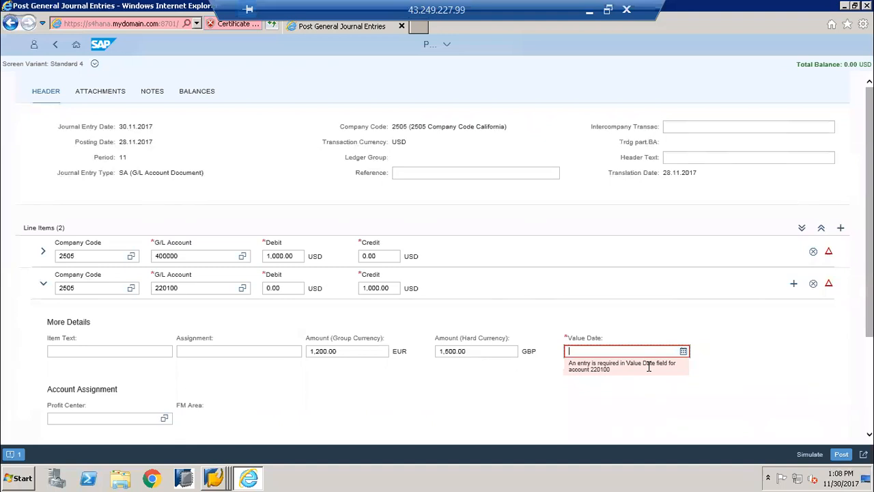
click(684, 352)
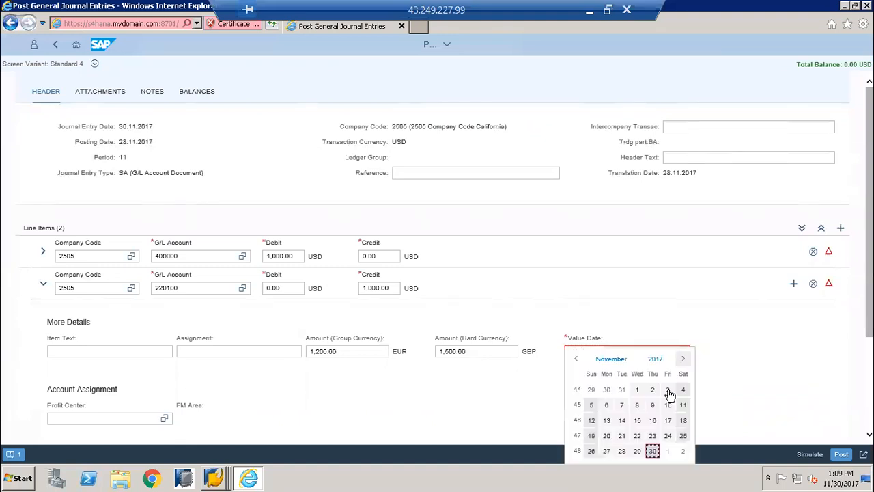
click(652, 452)
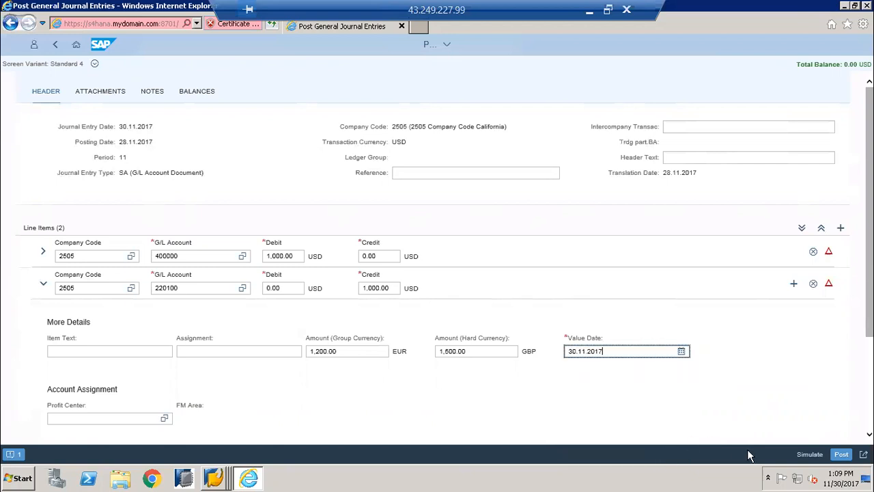
click(807, 456)
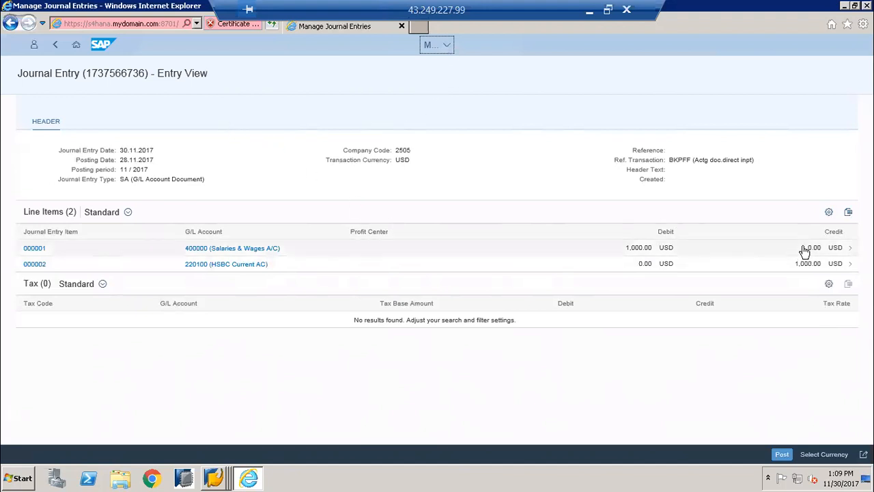
Add the Company Code and Cost Center columns to the simulated entry's line items table
drag(670, 162, 720, 162)
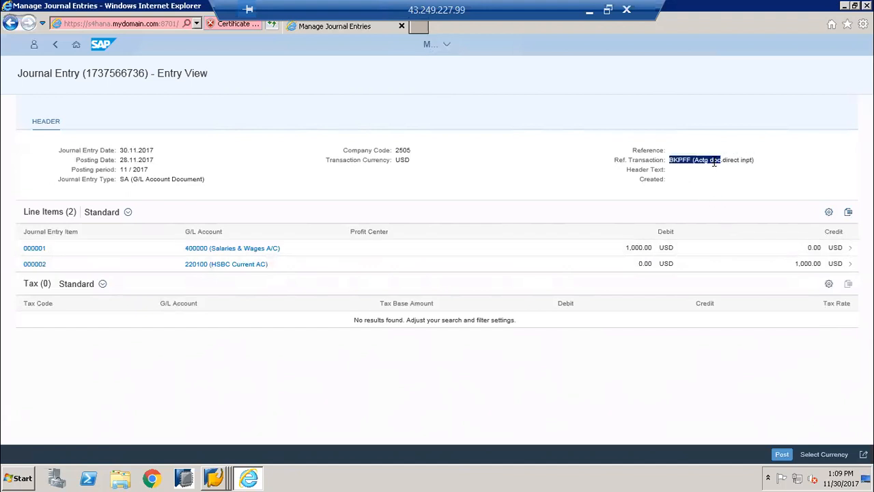
click(828, 213)
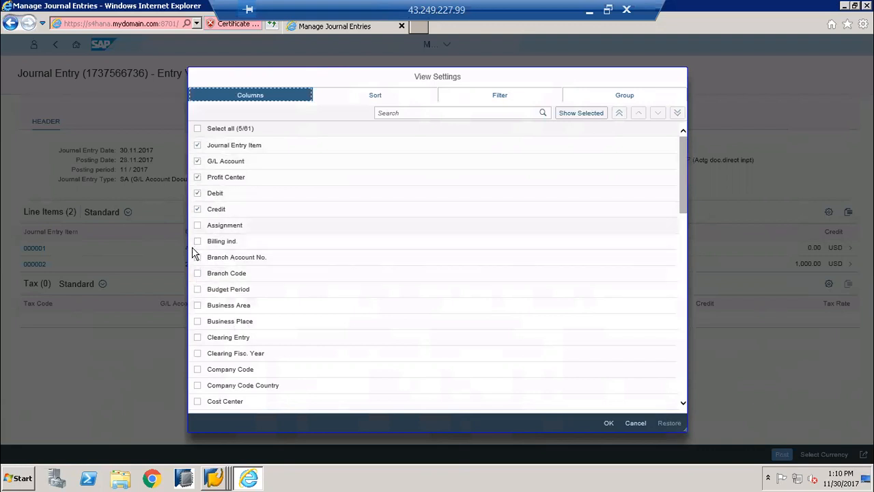
click(197, 371)
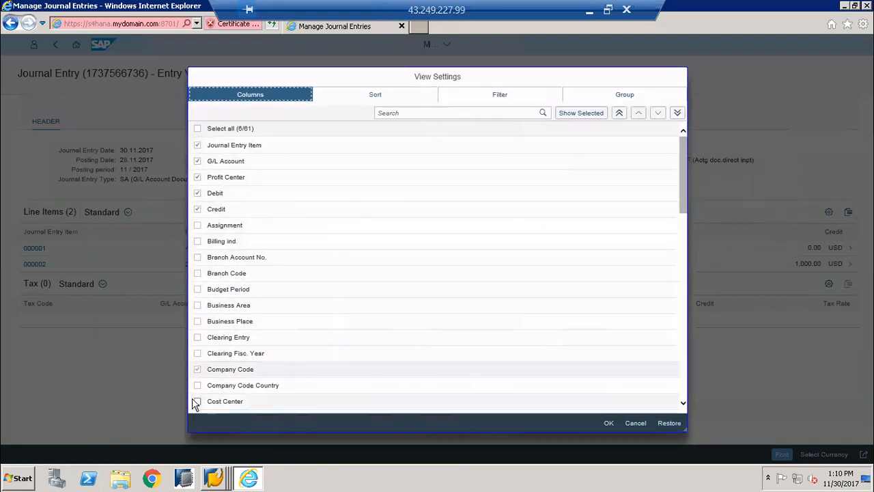
click(197, 403)
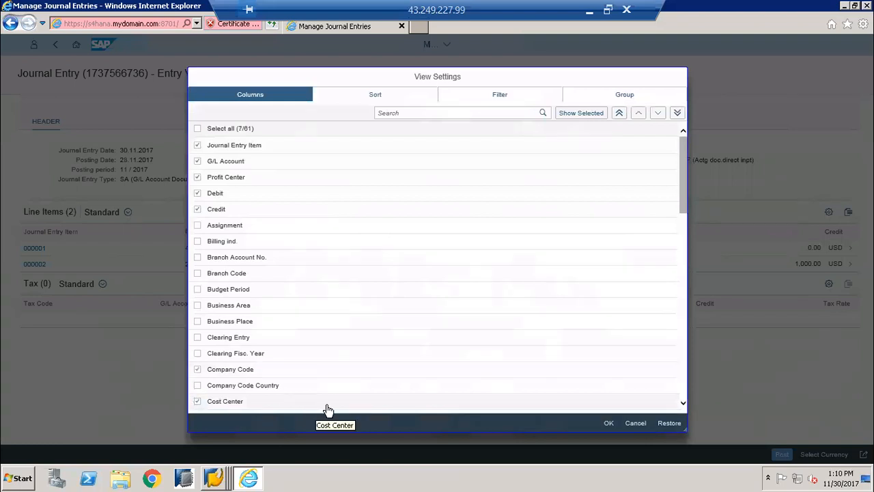
click(607, 424)
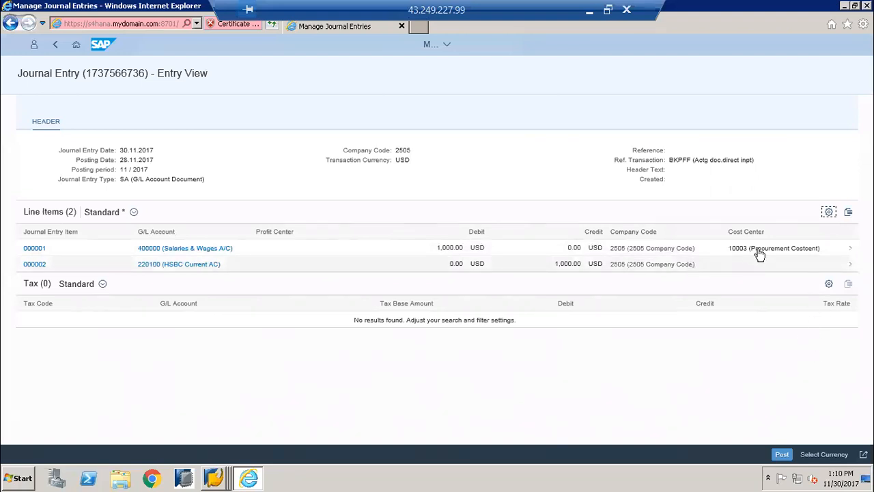
Display the simulated line item amounts in group currency and in hard currency
click(820, 455)
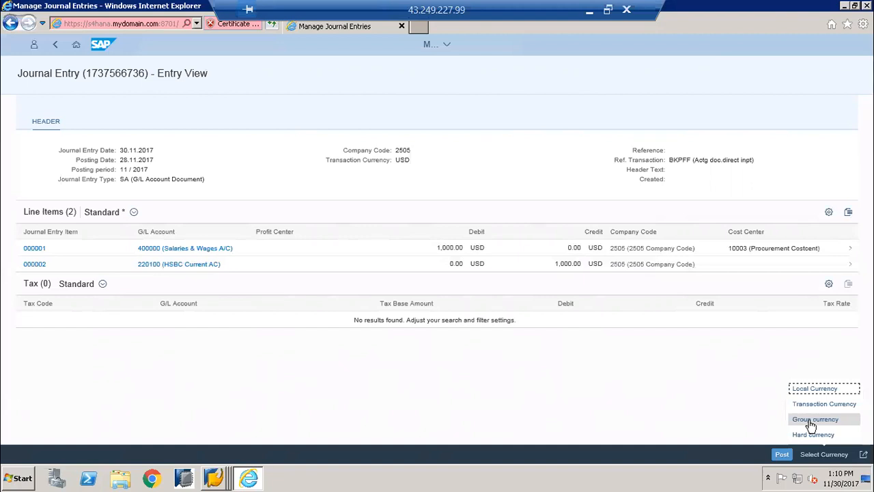
click(811, 422)
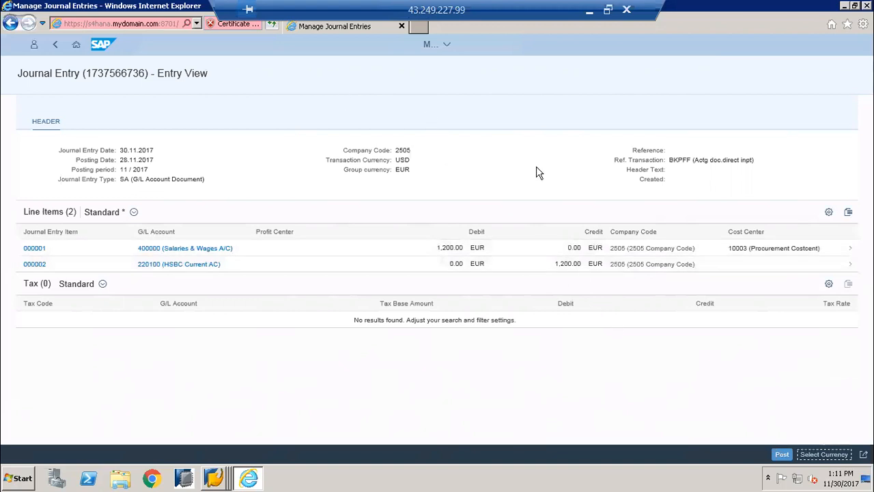
click(819, 459)
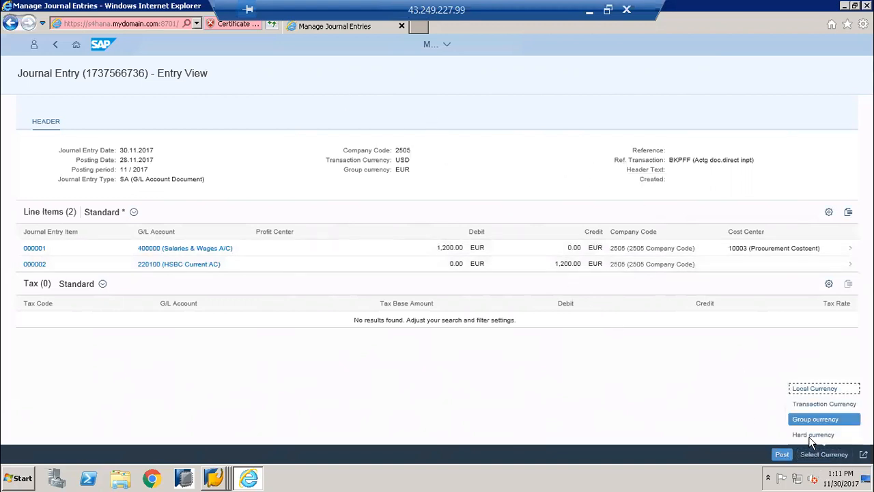
click(811, 437)
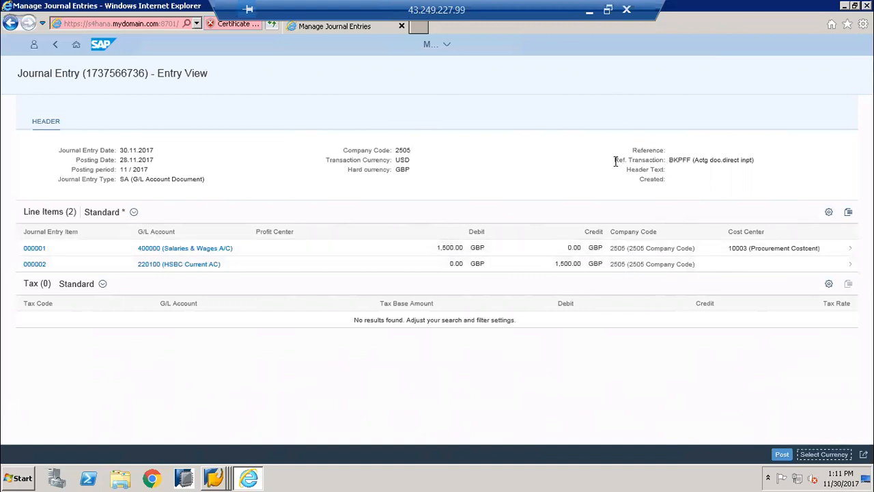
Check the reference transaction in the header and post the simulated journal entry
drag(617, 162, 762, 159)
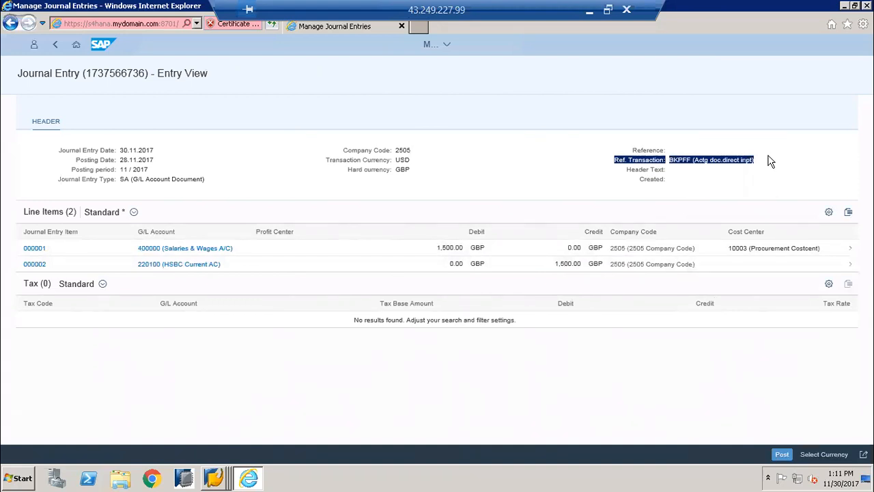
click(771, 161)
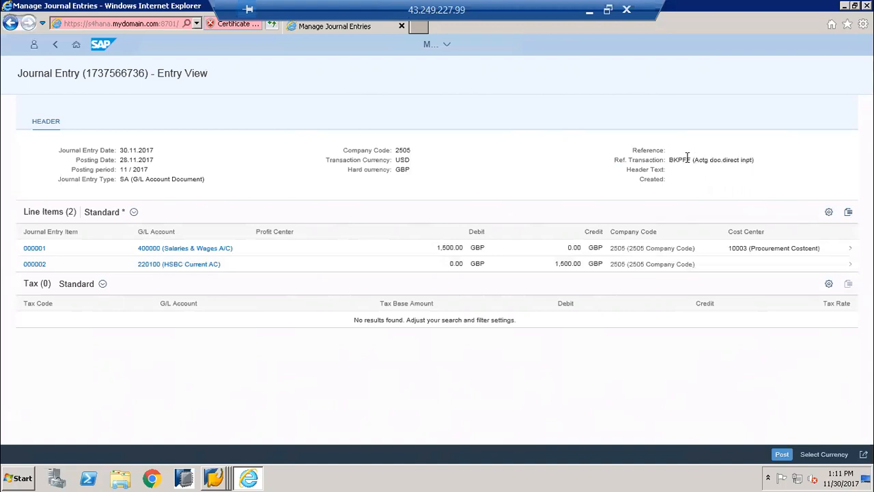
drag(688, 160, 670, 162)
click(674, 162)
double_click(670, 161)
click(686, 162)
click(778, 455)
click(782, 455)
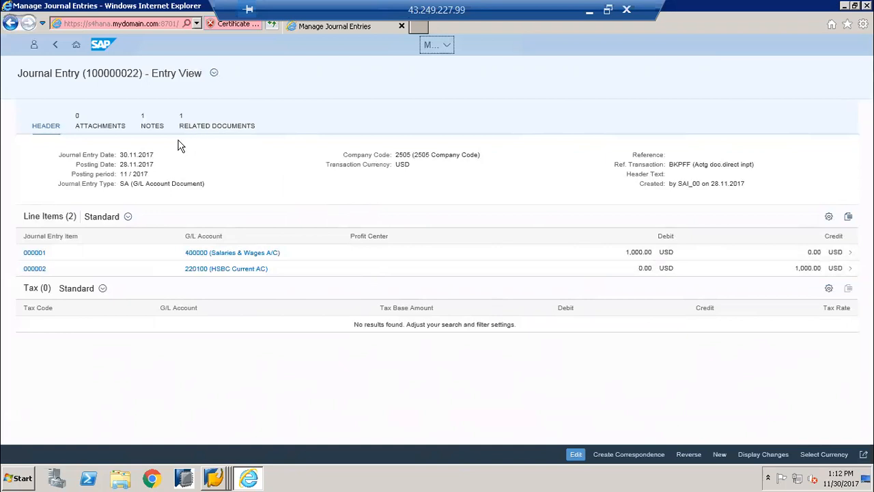
View the posted journal entry in the Leading Ledger, the IFRS Ledger for 2505 and the Extension Ledger 2505
click(78, 85)
drag(89, 73, 140, 76)
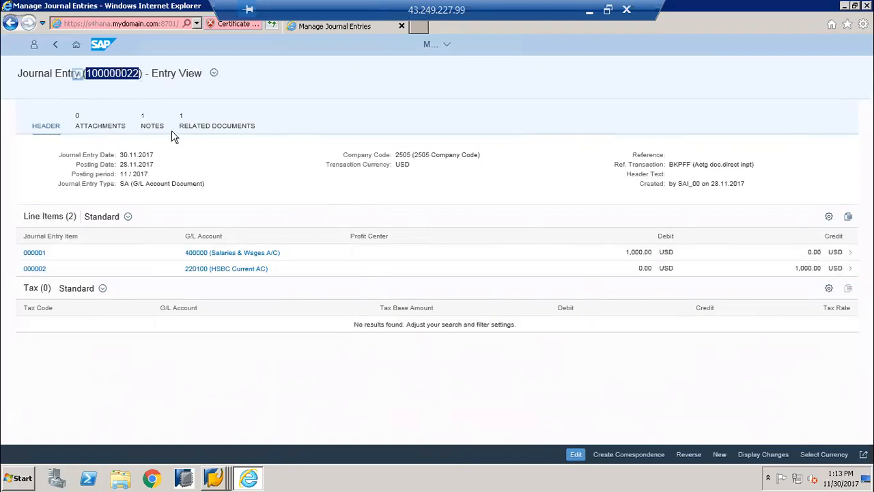
click(215, 72)
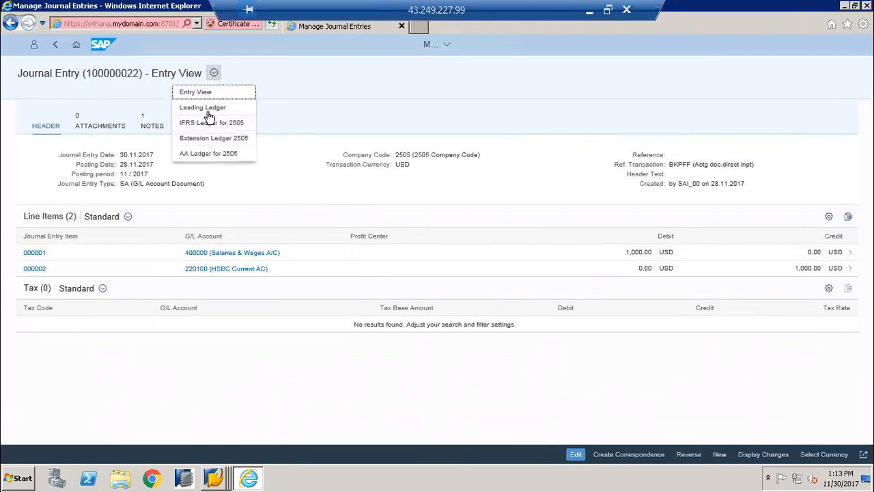
click(202, 109)
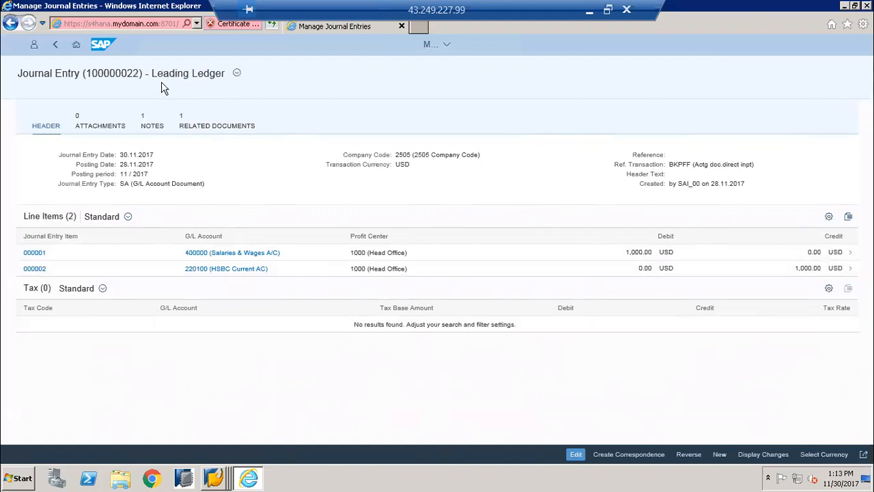
click(237, 73)
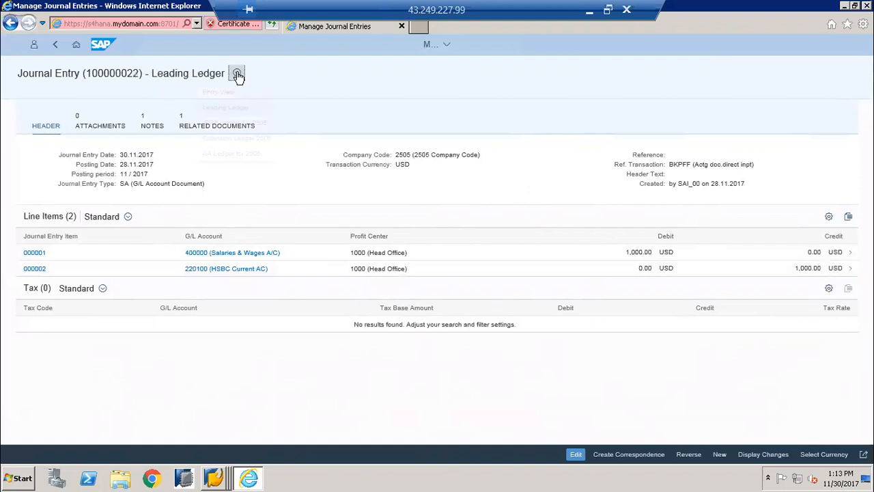
click(226, 128)
click(226, 127)
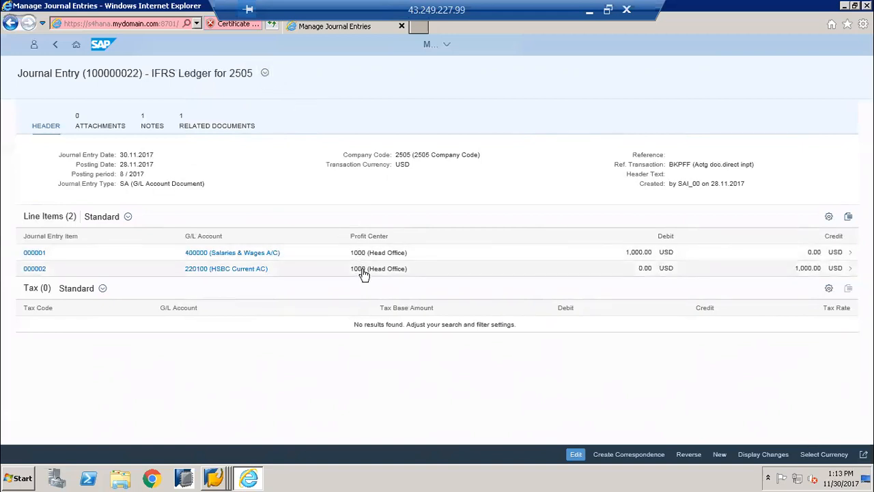
click(266, 74)
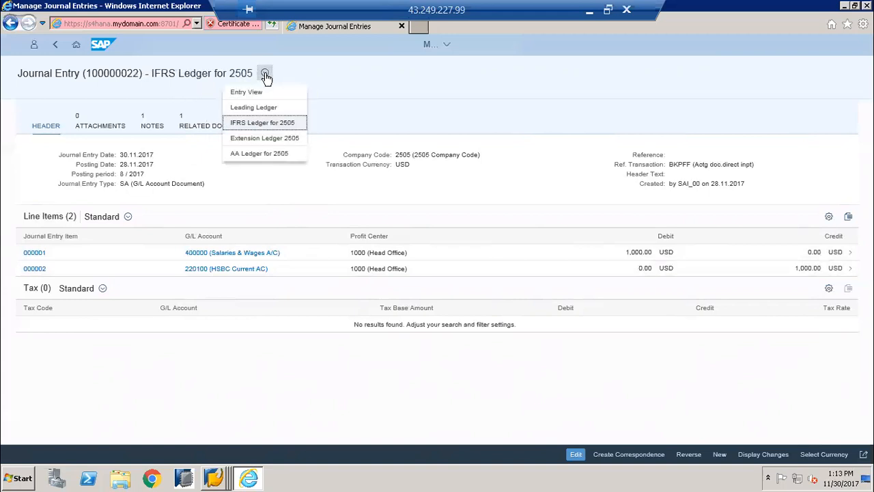
click(250, 143)
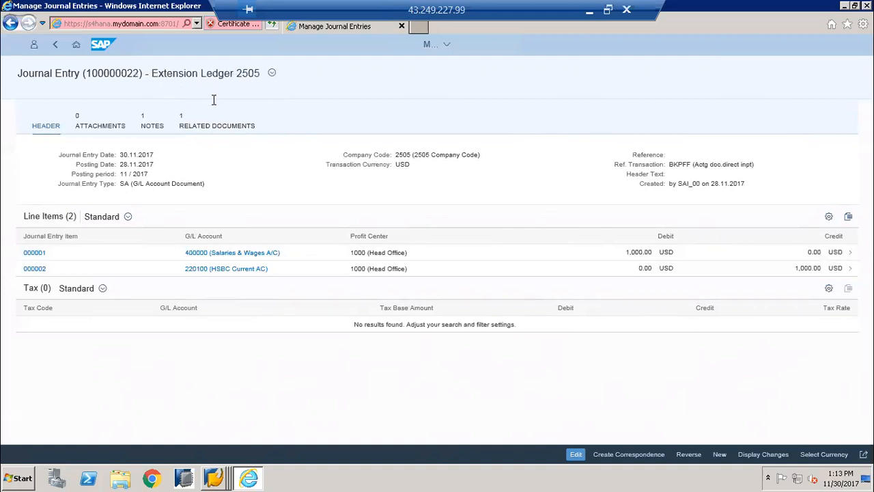
Add the note "Services procured for cleaning" to the posted journal entry and delete its warehouse salaries note
click(152, 127)
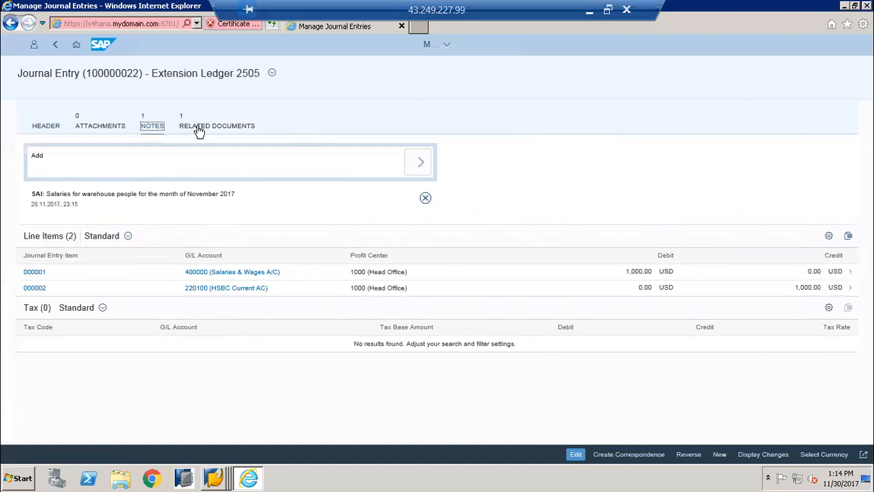
click(173, 160)
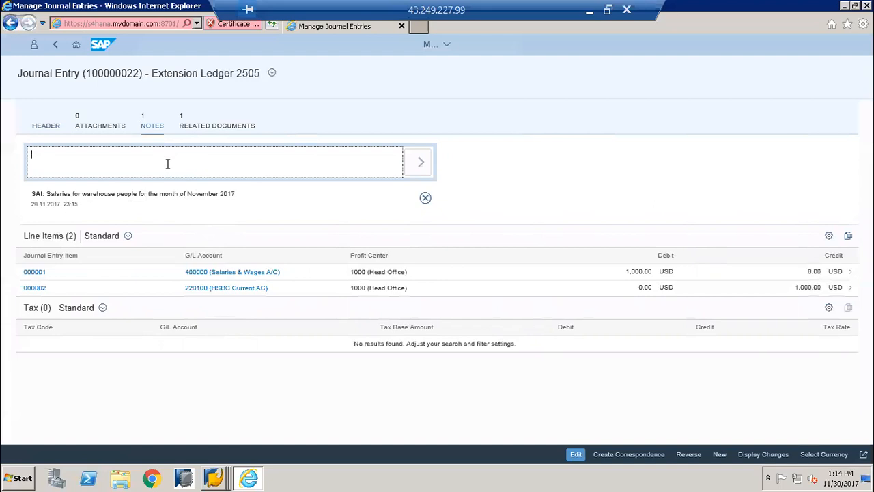
text(Servoces procure)
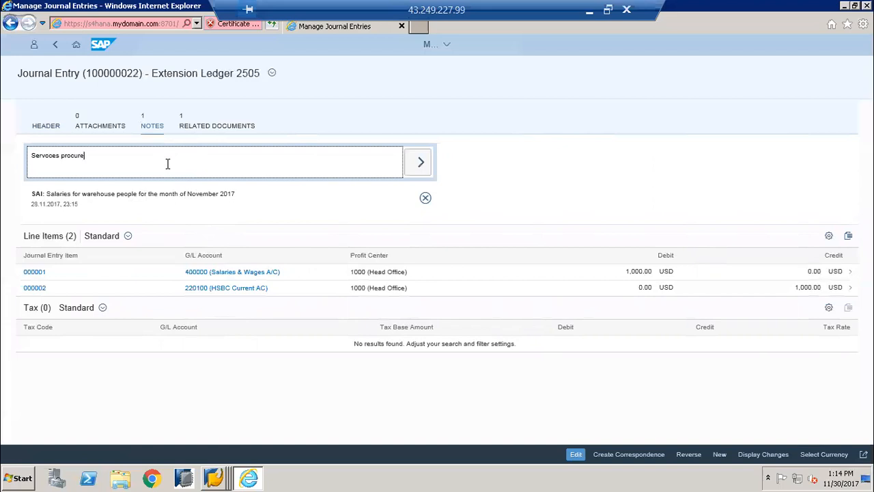
text(d for cl)
click(47, 158)
key(BackSpace)
text(i)
click(421, 168)
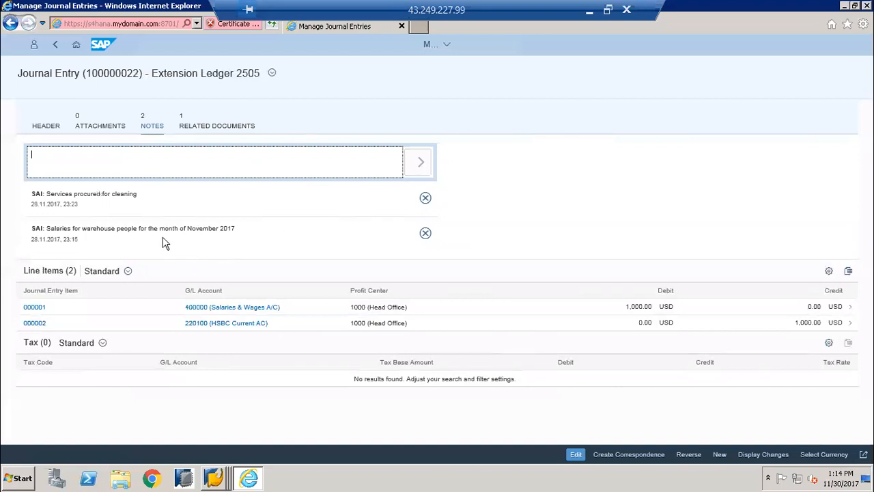
click(424, 235)
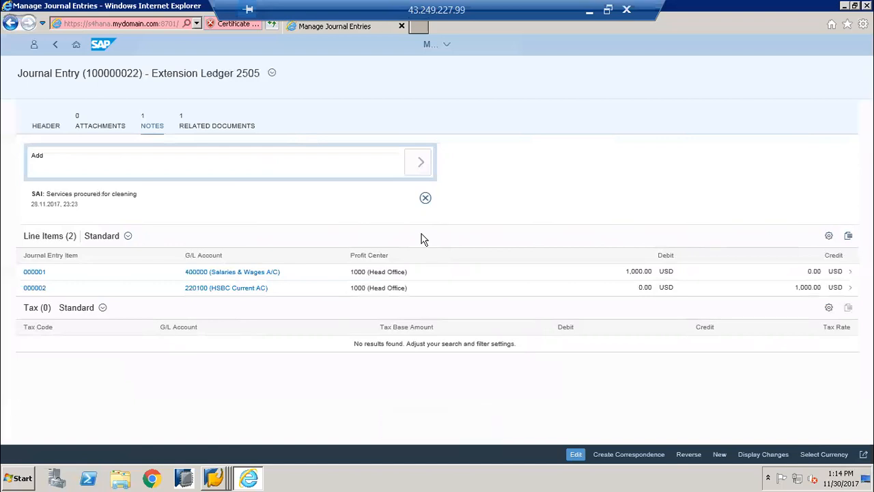
Open the fact sheet of the controlling document related to the posted journal entry
click(192, 130)
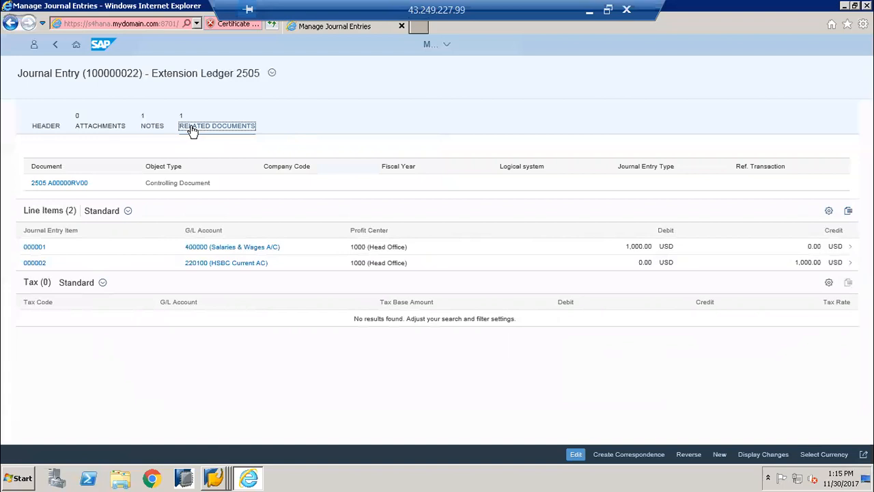
click(66, 185)
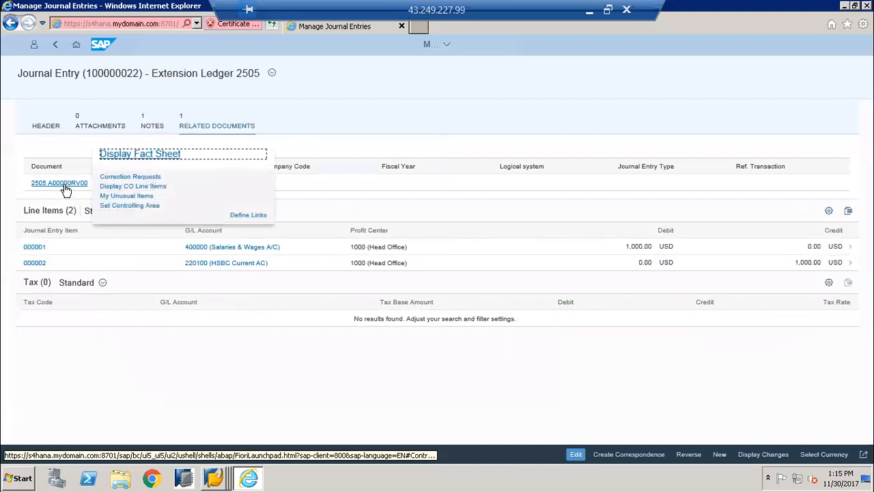
click(140, 155)
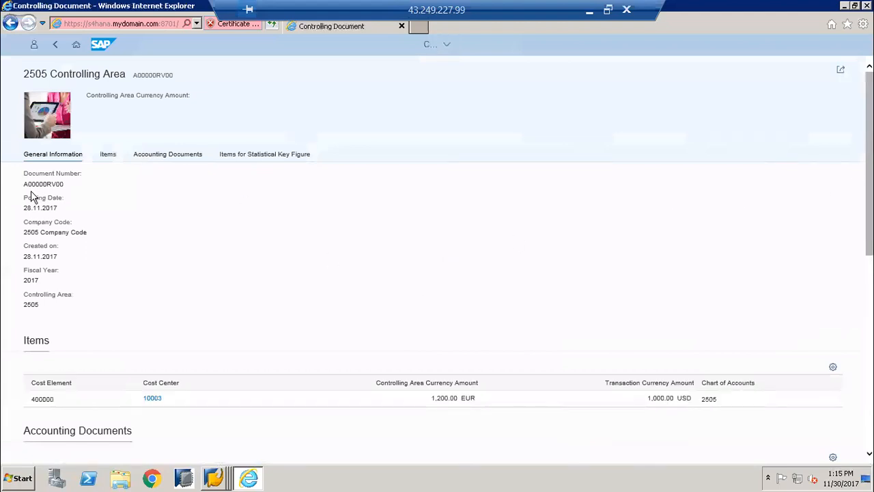
Examine the controlling document's number, items and accounting documents, and check the view settings of its items table
drag(24, 184, 71, 185)
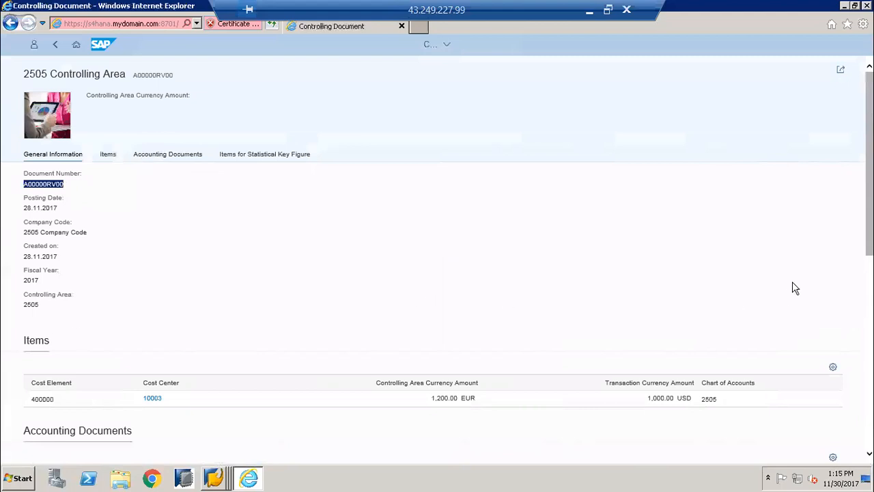
scroll(437, 274, down, 3)
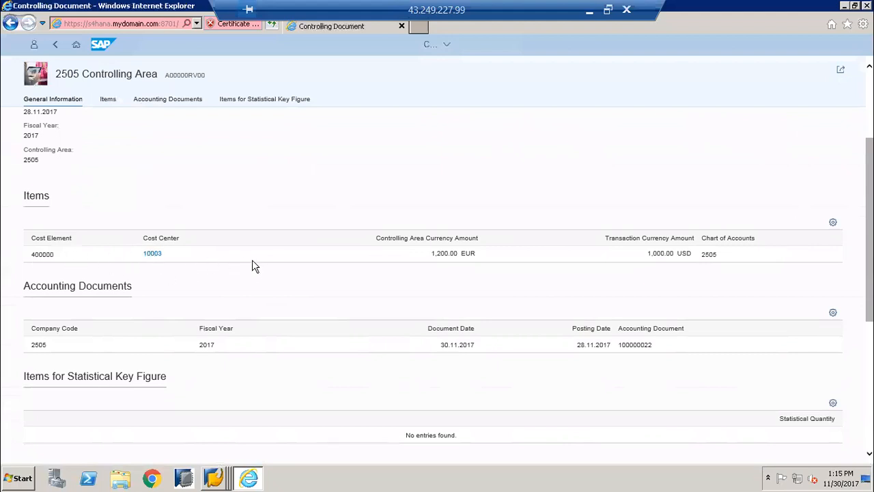
click(833, 225)
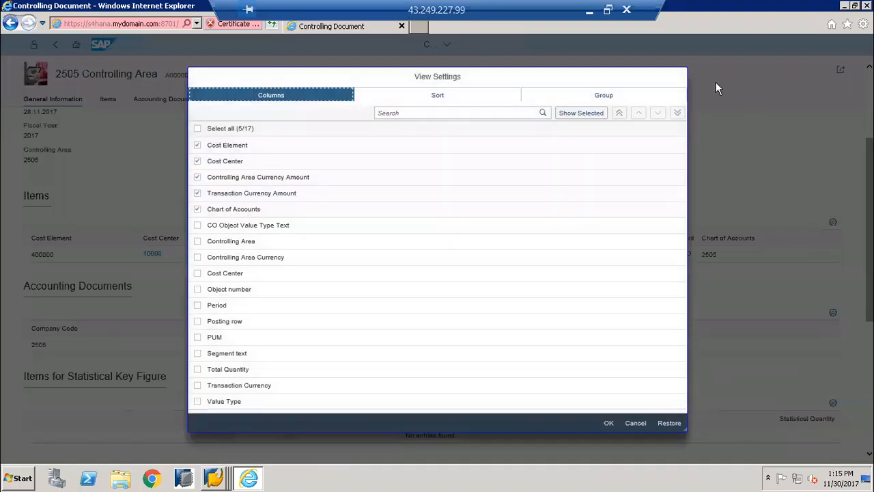
click(635, 423)
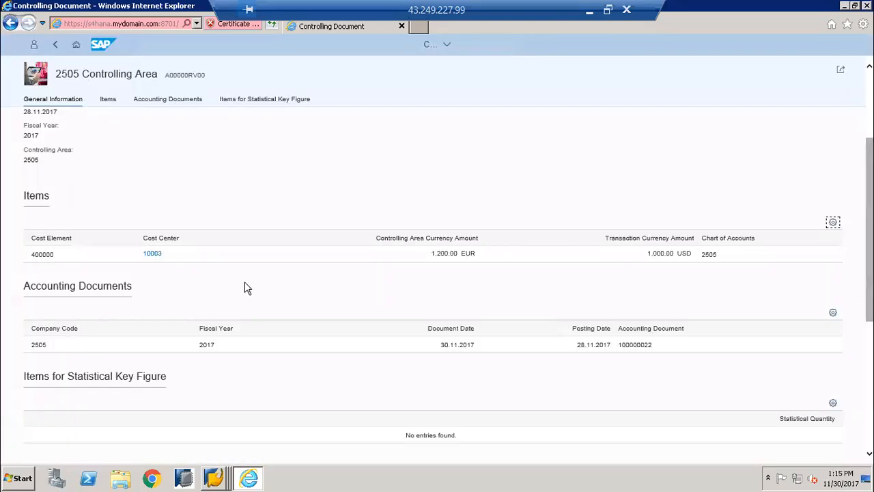
Add the Controlling Area, Controlling Area Currency, unselected Cost Center and Object number columns to the controlling document's items table
click(833, 223)
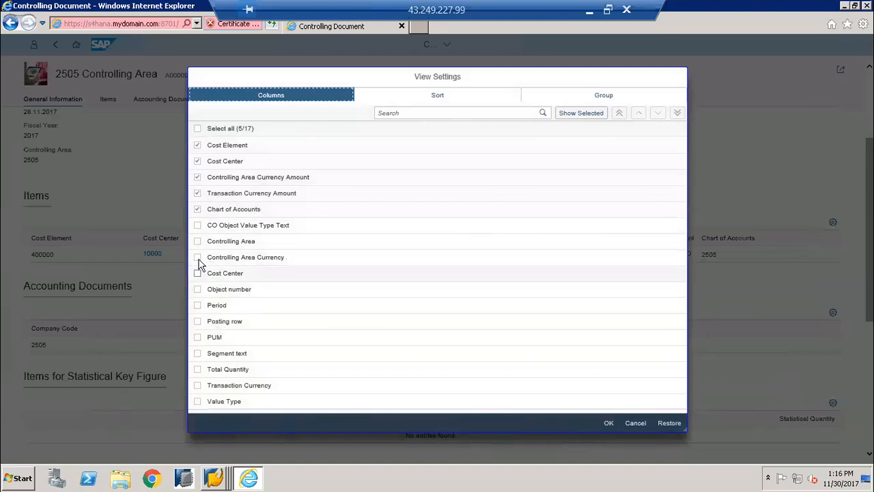
click(197, 209)
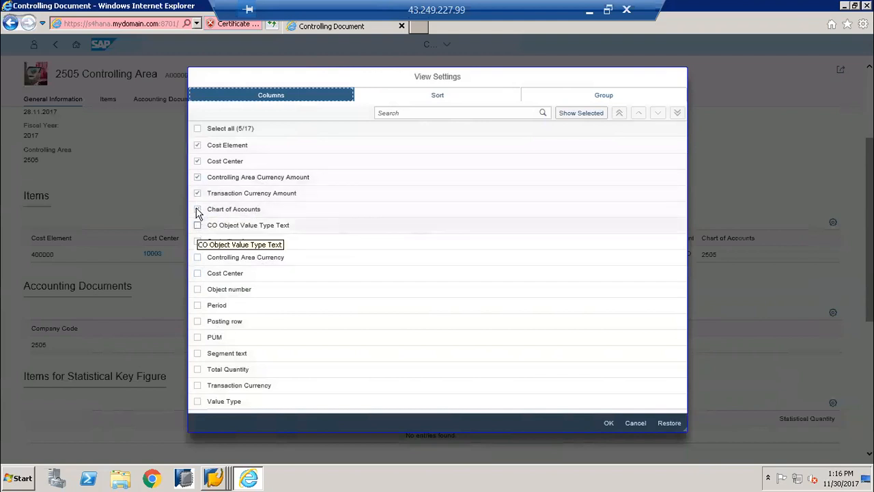
click(198, 210)
click(197, 242)
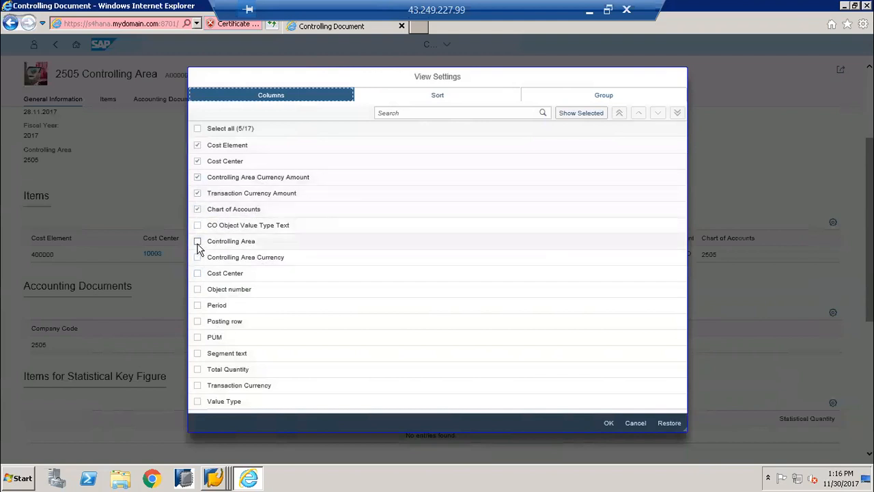
click(197, 257)
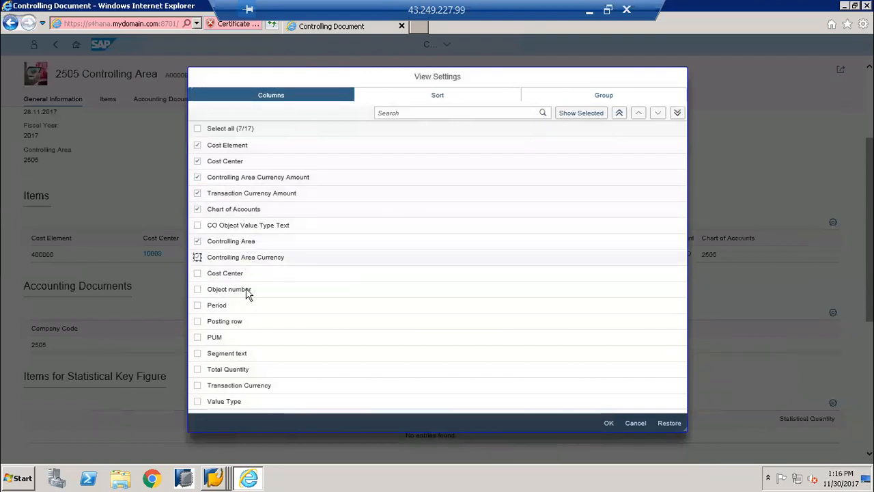
click(197, 289)
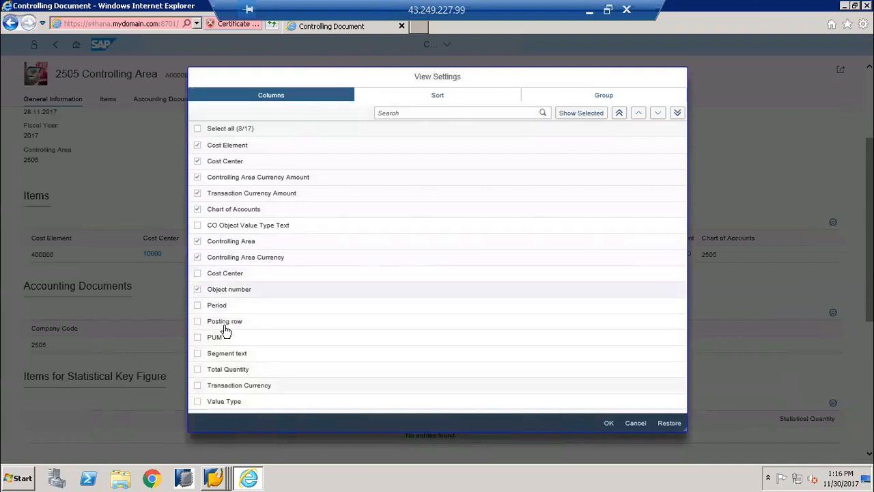
click(197, 274)
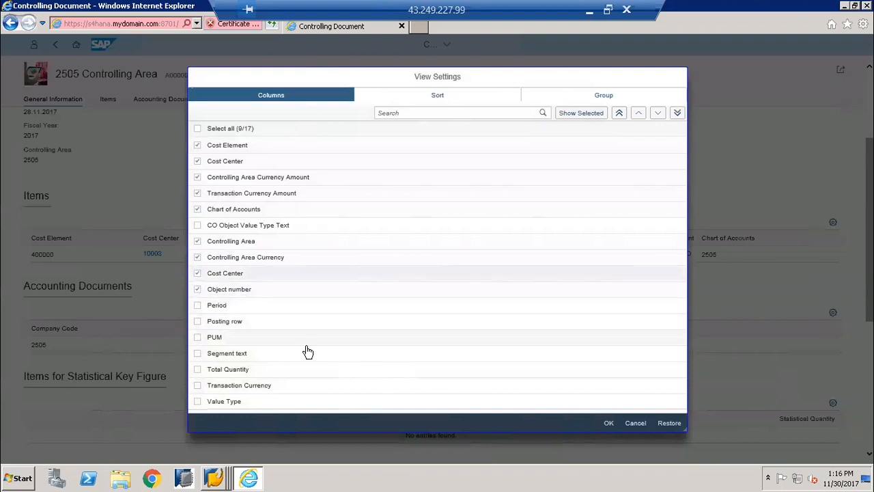
click(608, 423)
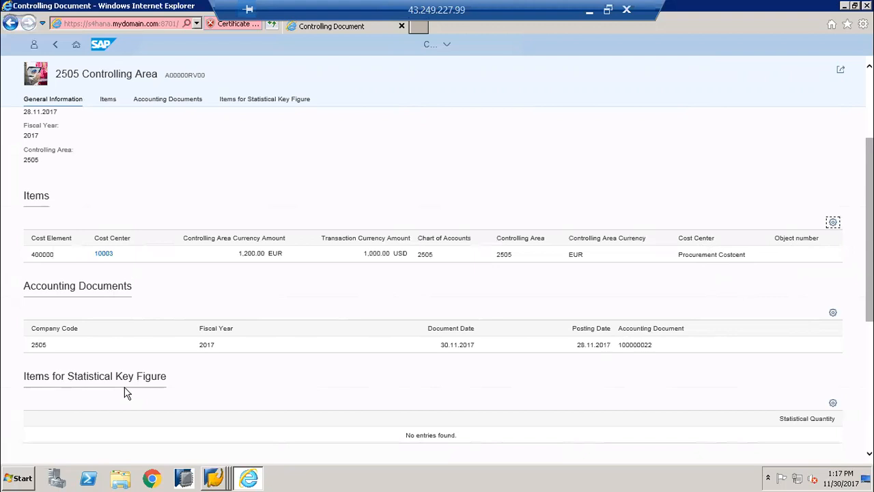
Switch to SAP GUI, display document 100000022 in company code 2505 and check its cost center, profit center and segment
mouse_move(213, 478)
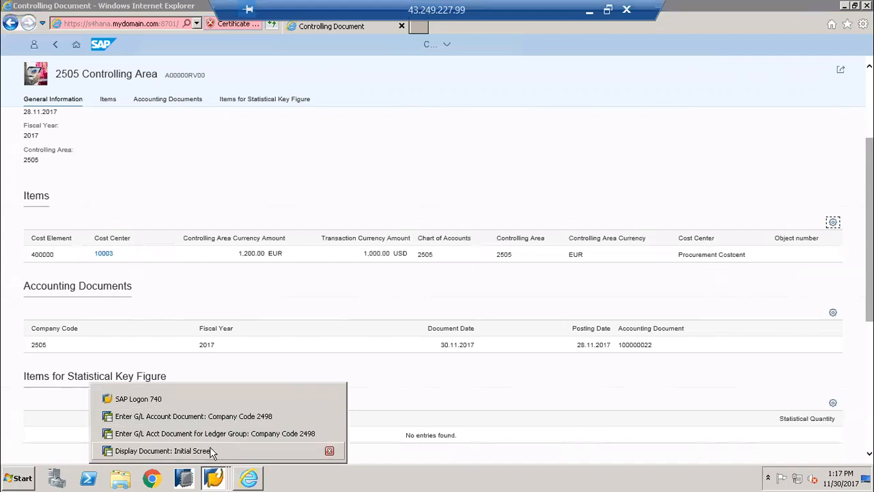
click(209, 449)
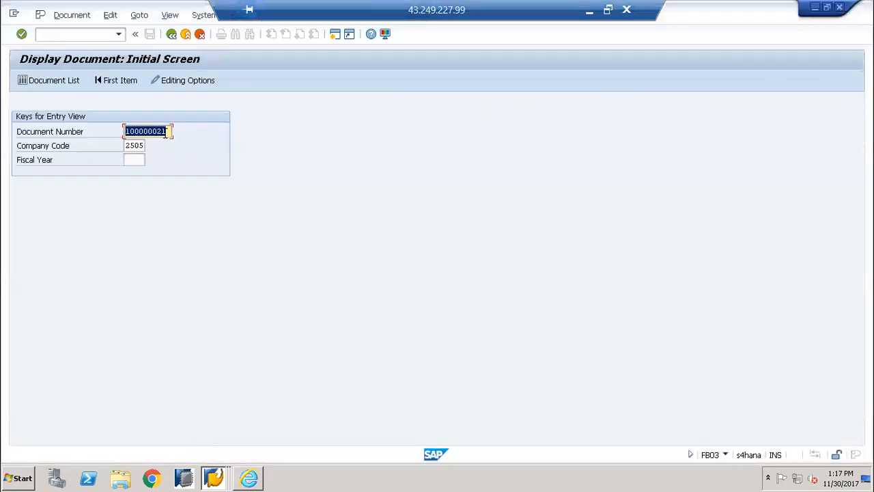
click(167, 132)
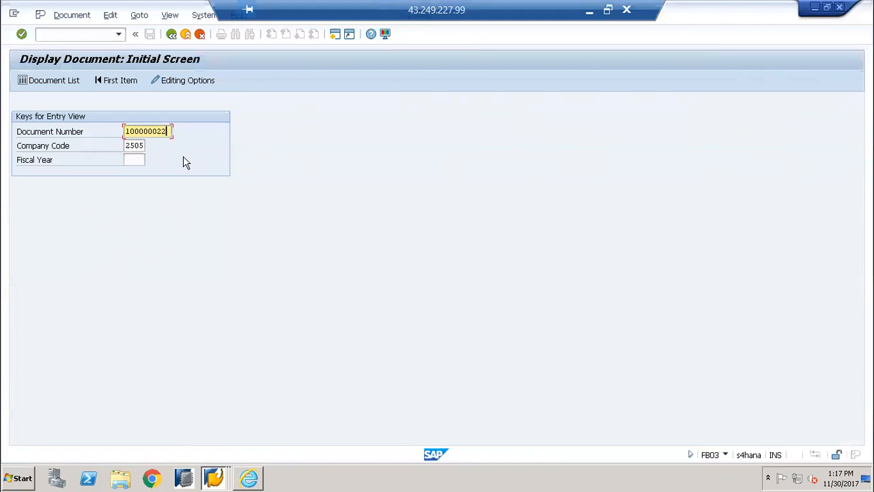
key(Return)
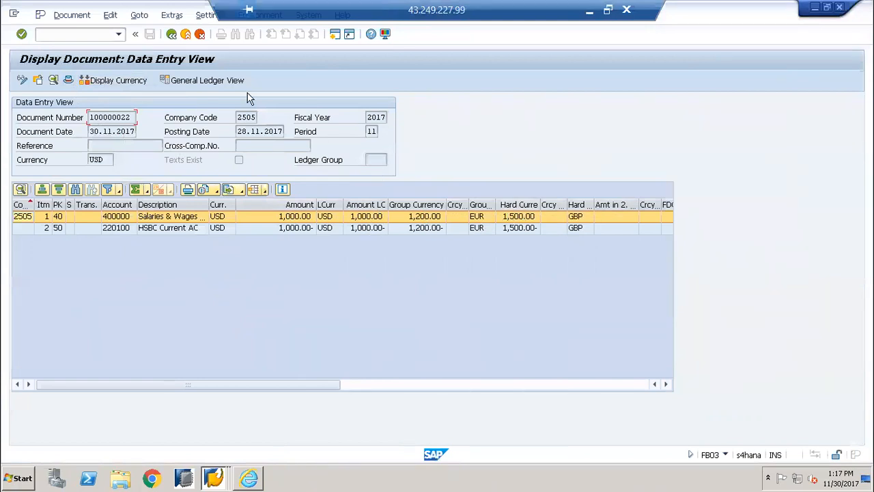
click(568, 386)
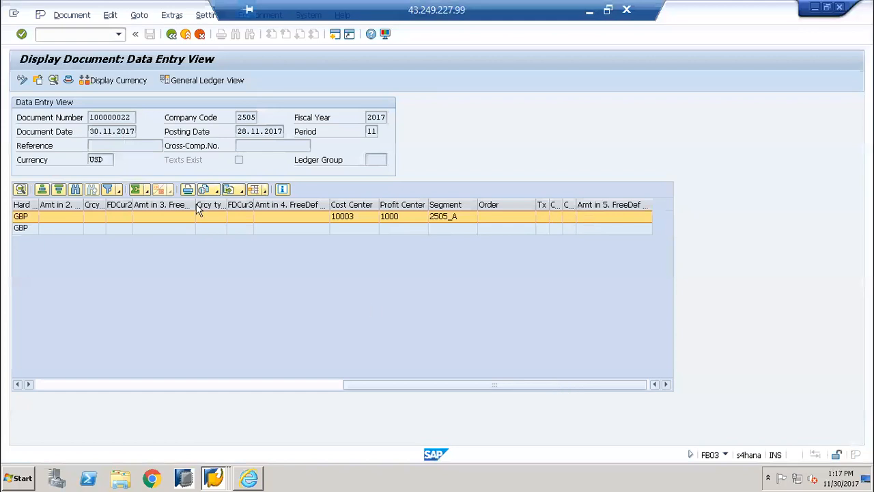
Open the document's General Ledger View and examine the line item amounts across all currency columns and the account assignments
click(201, 82)
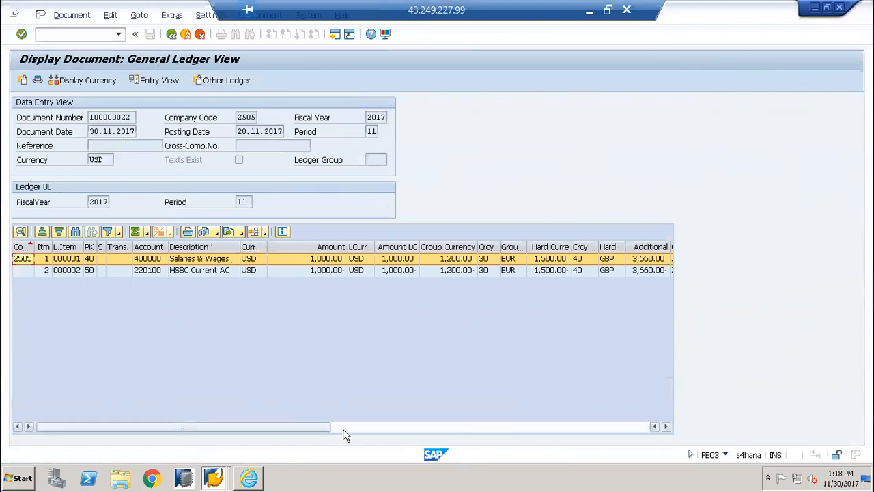
drag(312, 431, 334, 434)
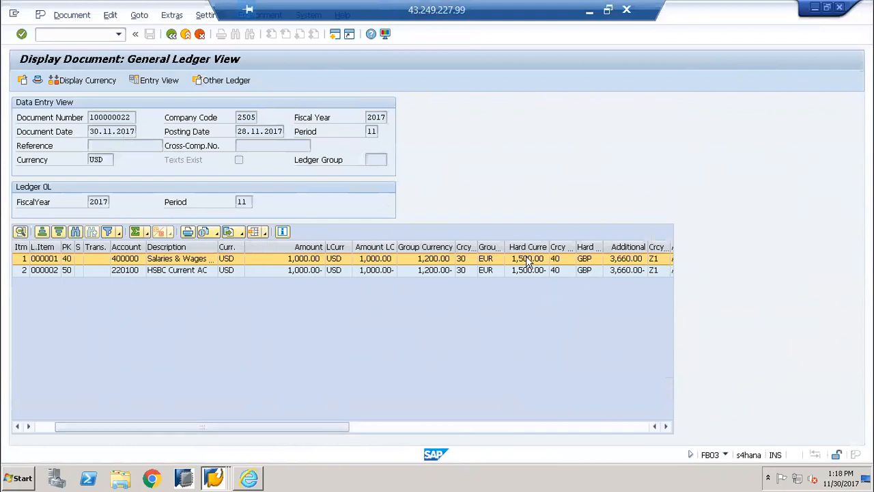
click(666, 426)
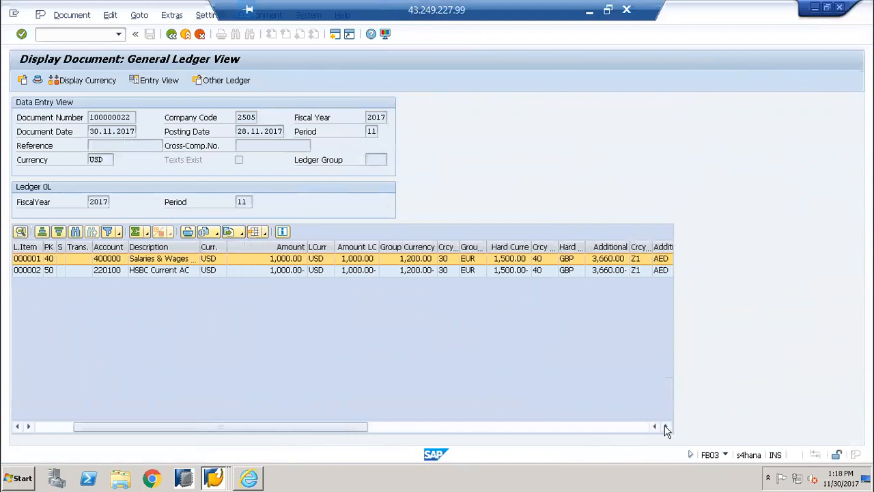
click(666, 426)
click(666, 426)
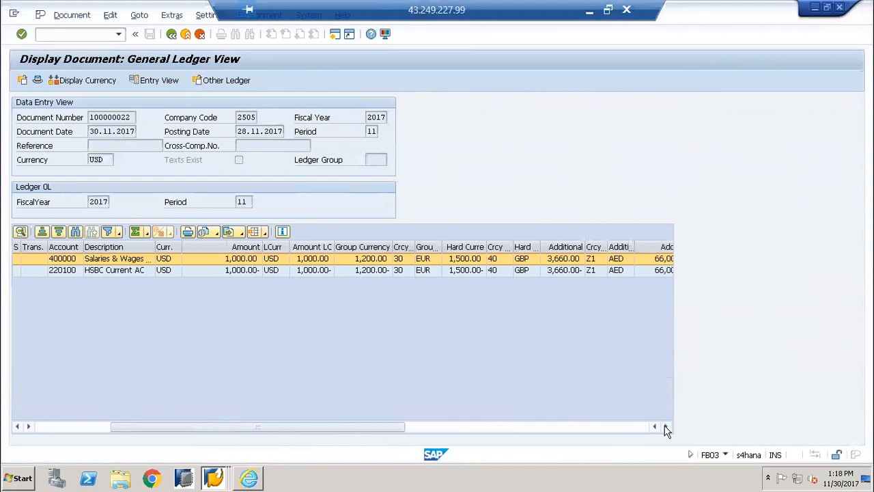
click(666, 427)
click(666, 427)
click(666, 427)
click(666, 427)
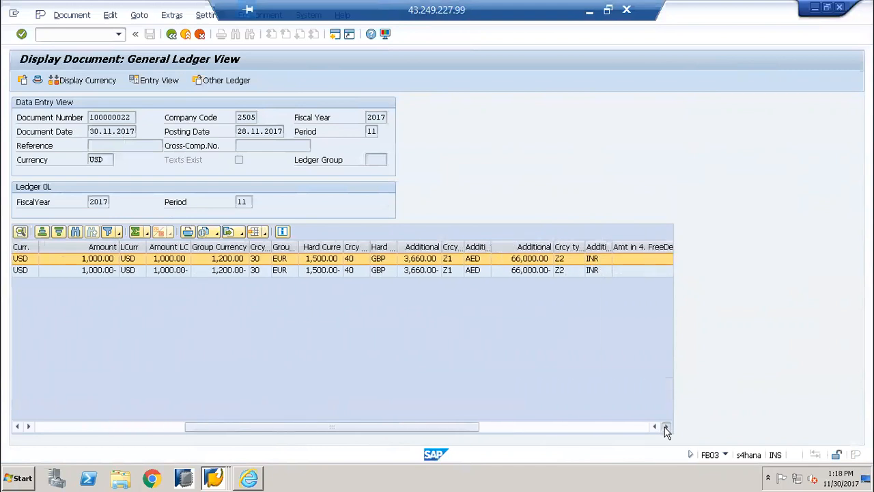
click(666, 427)
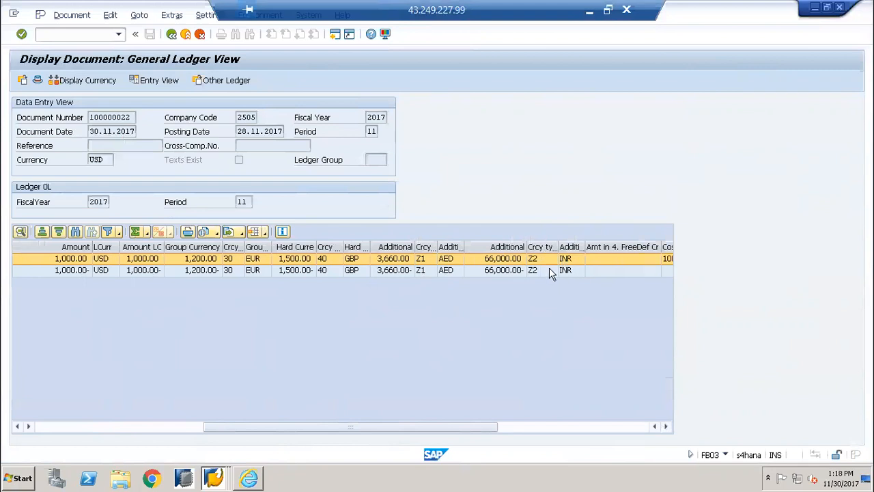
click(666, 427)
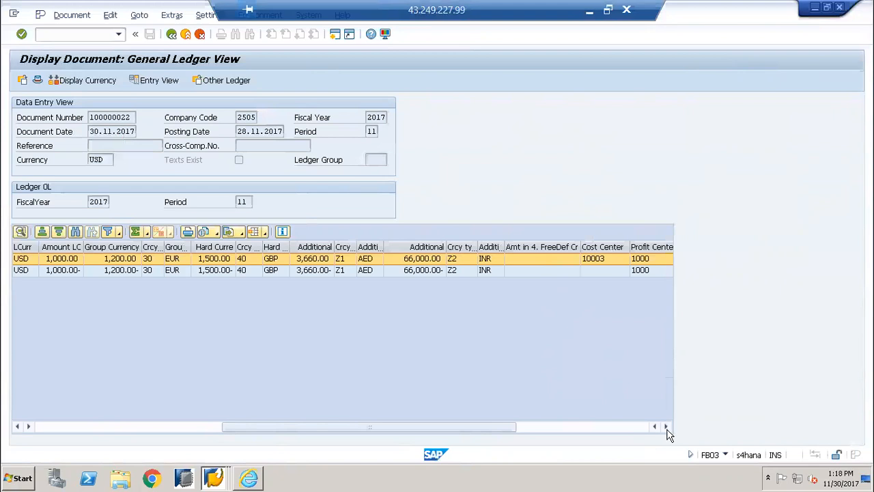
drag(463, 436, 290, 414)
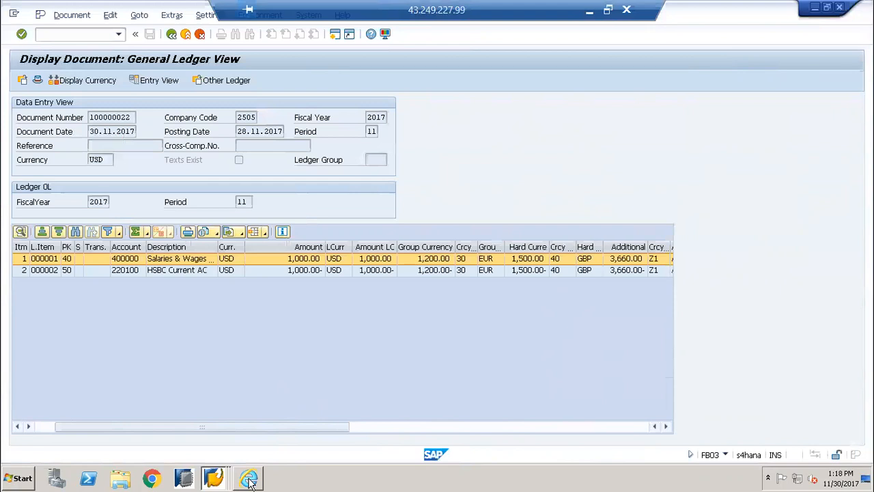
Check which other ledgers can be selected for the document, then close the ledger selection
click(229, 80)
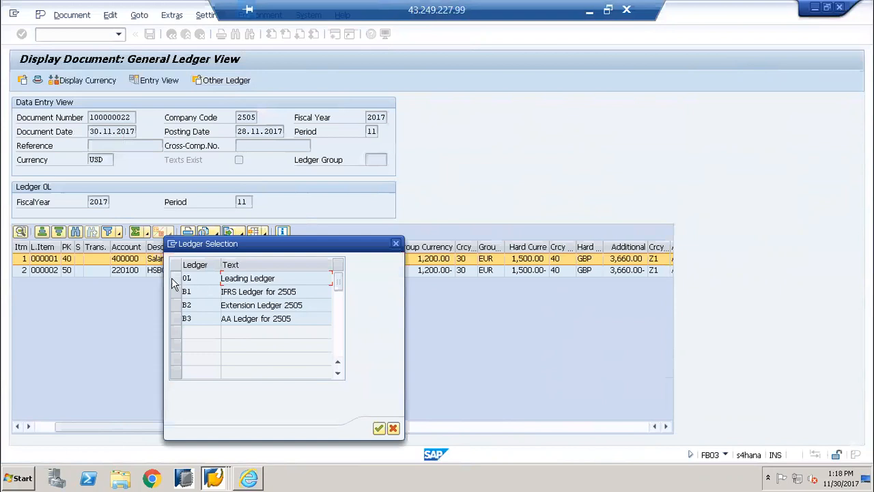
click(201, 306)
click(203, 319)
click(395, 246)
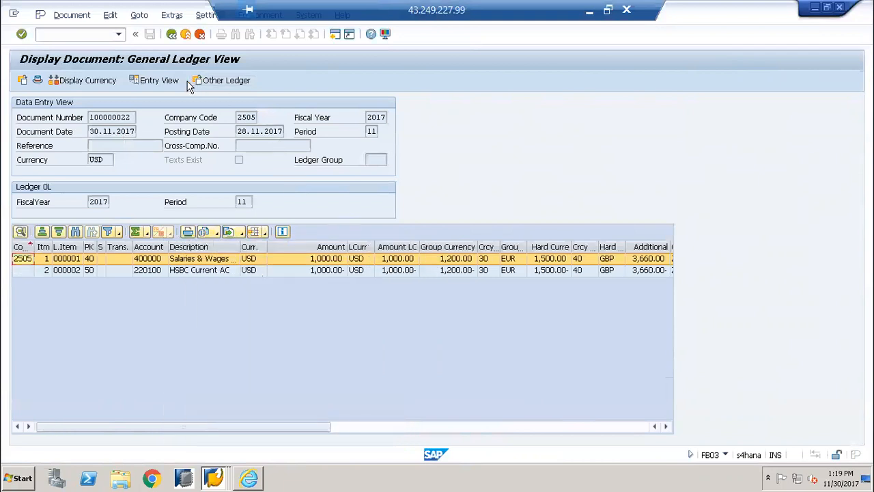
Check the display currency choices available for the document and close them without selecting another currency
click(86, 81)
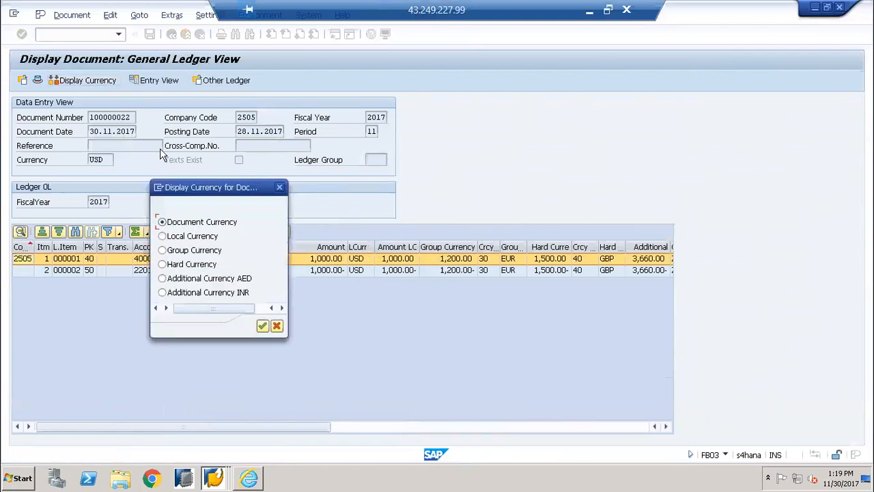
click(277, 327)
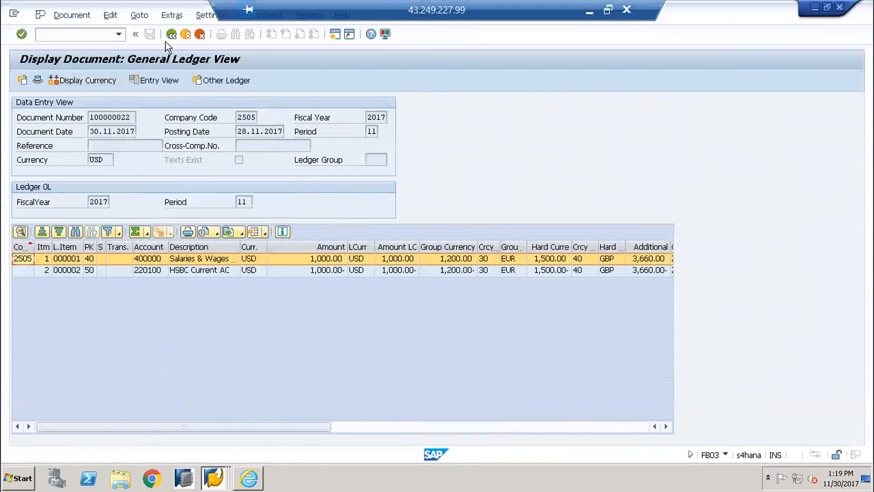
click(99, 83)
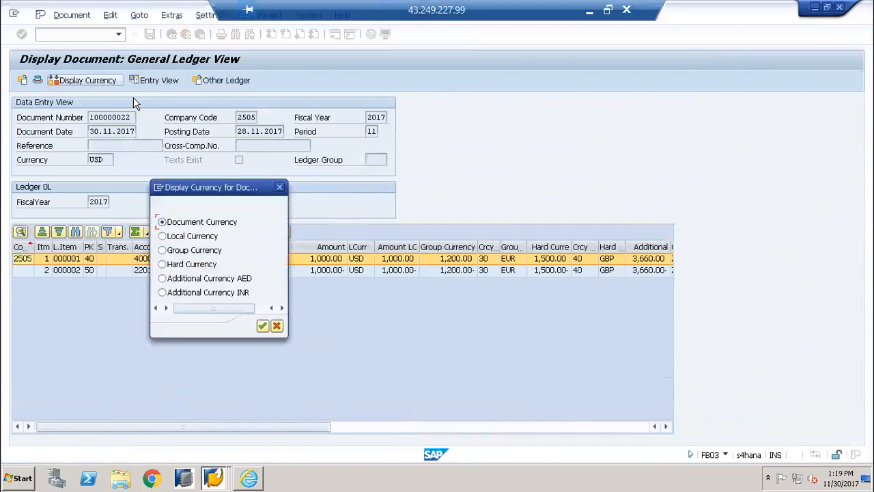
click(280, 187)
Return the document to its entry view, then switch back to Internet Explorer and navigate back from the controlling document
click(164, 81)
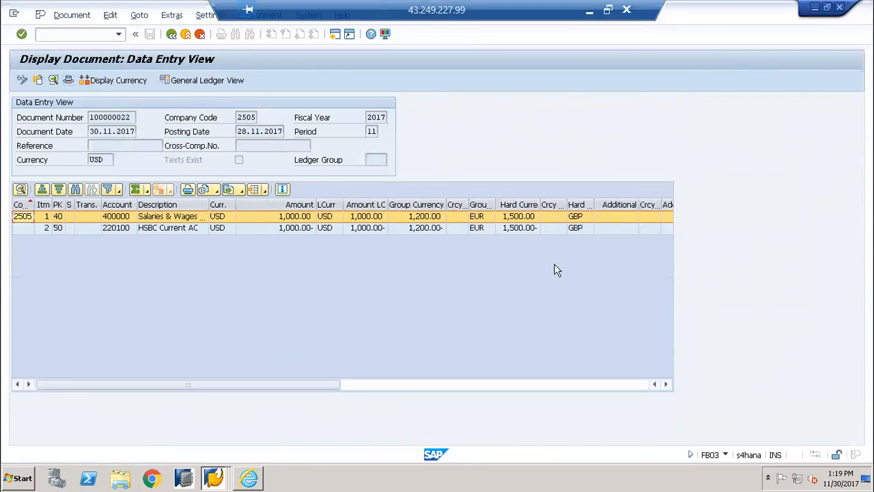
click(253, 482)
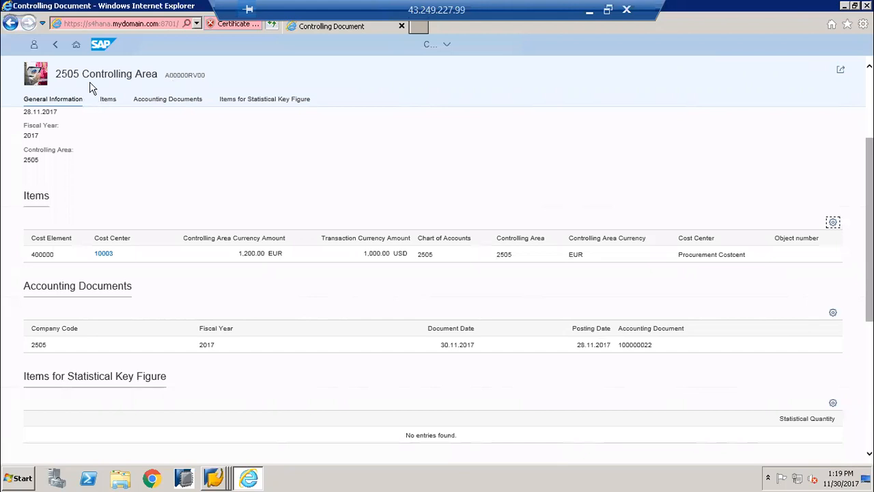
click(56, 47)
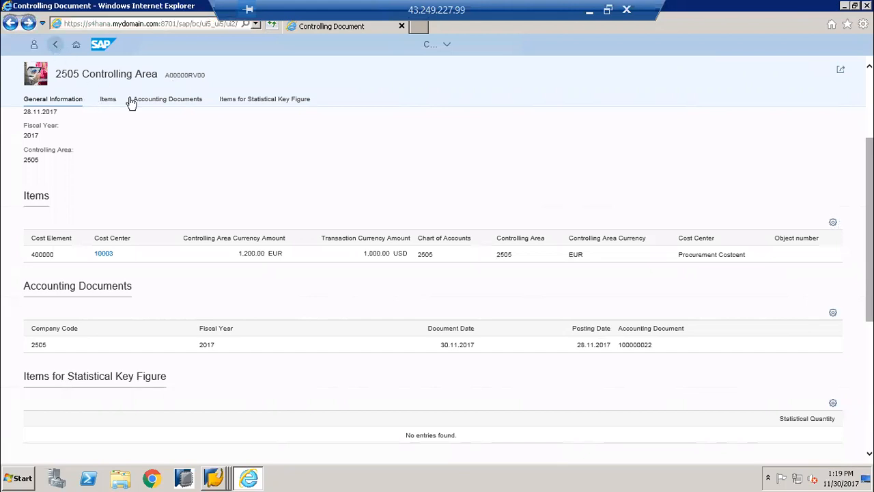